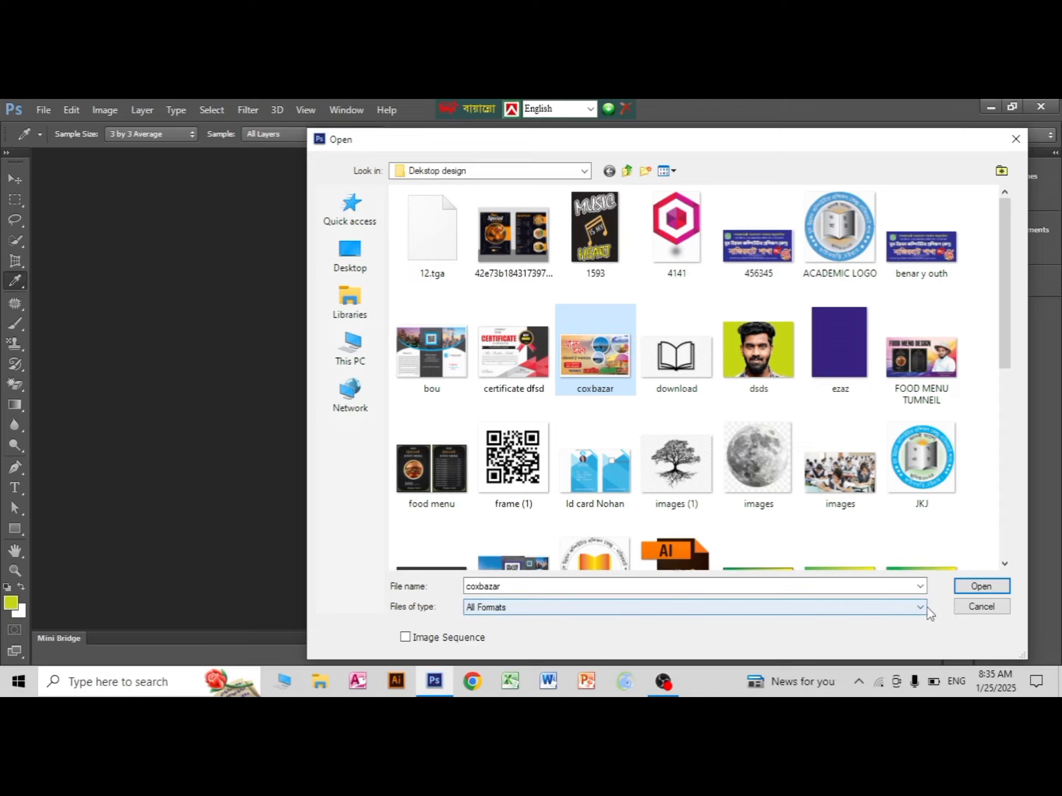
# Step: Open the coxbazar image and sample the blue sky in the boat photo as the foreground colour
pyautogui.click(980, 585)
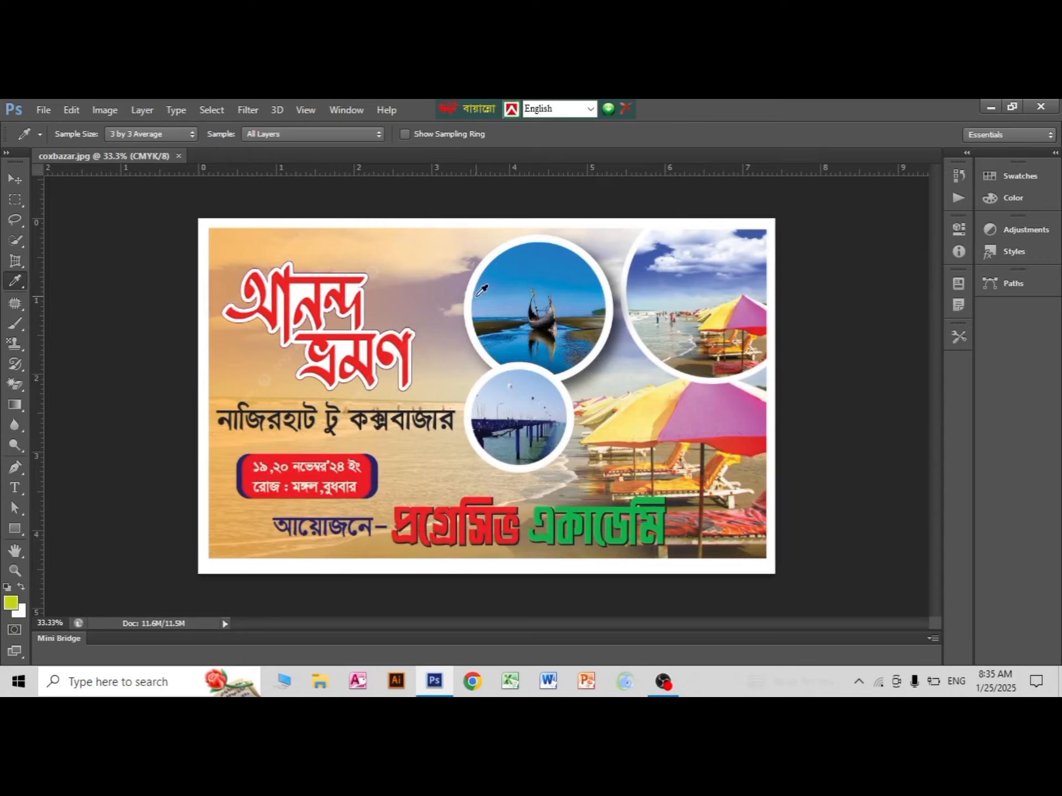
pyautogui.click(511, 274)
# Step: Fill a rectangular selection around the large red title with the blue foreground colour, undo the fill and deselect
pyautogui.click(16, 207)
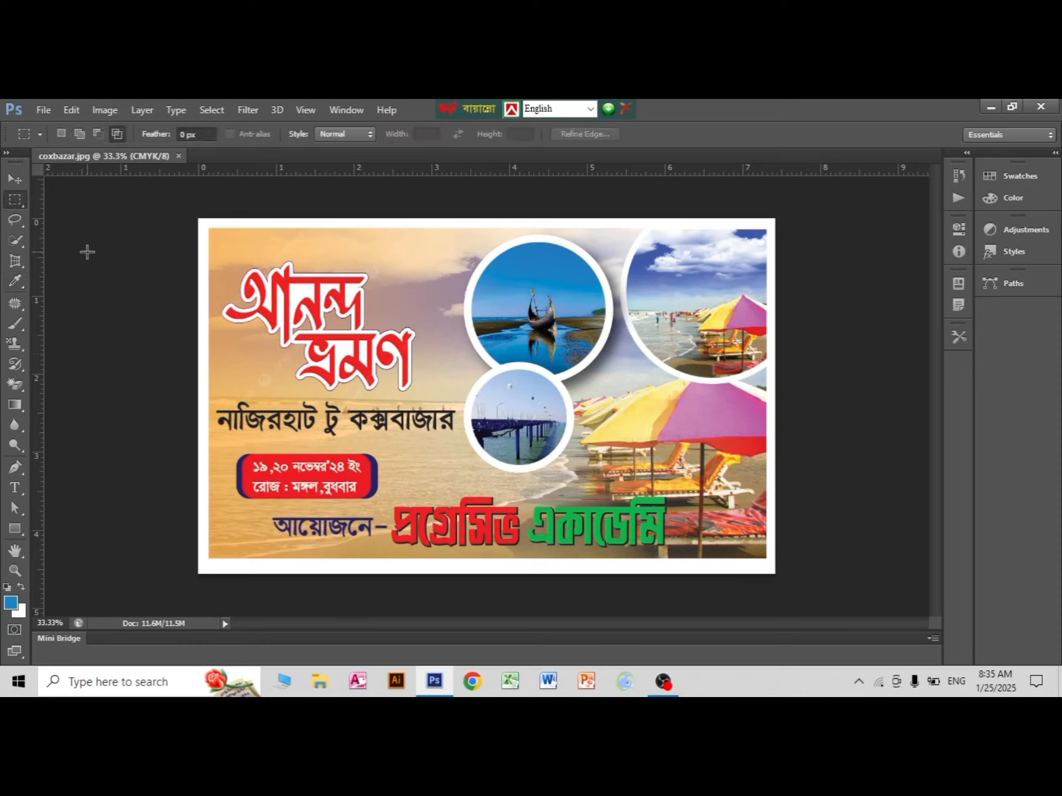
pyautogui.rightClick(12, 206)
pyautogui.click(60, 197)
pyautogui.moveTo(369, 384); pyautogui.dragTo(441, 411)
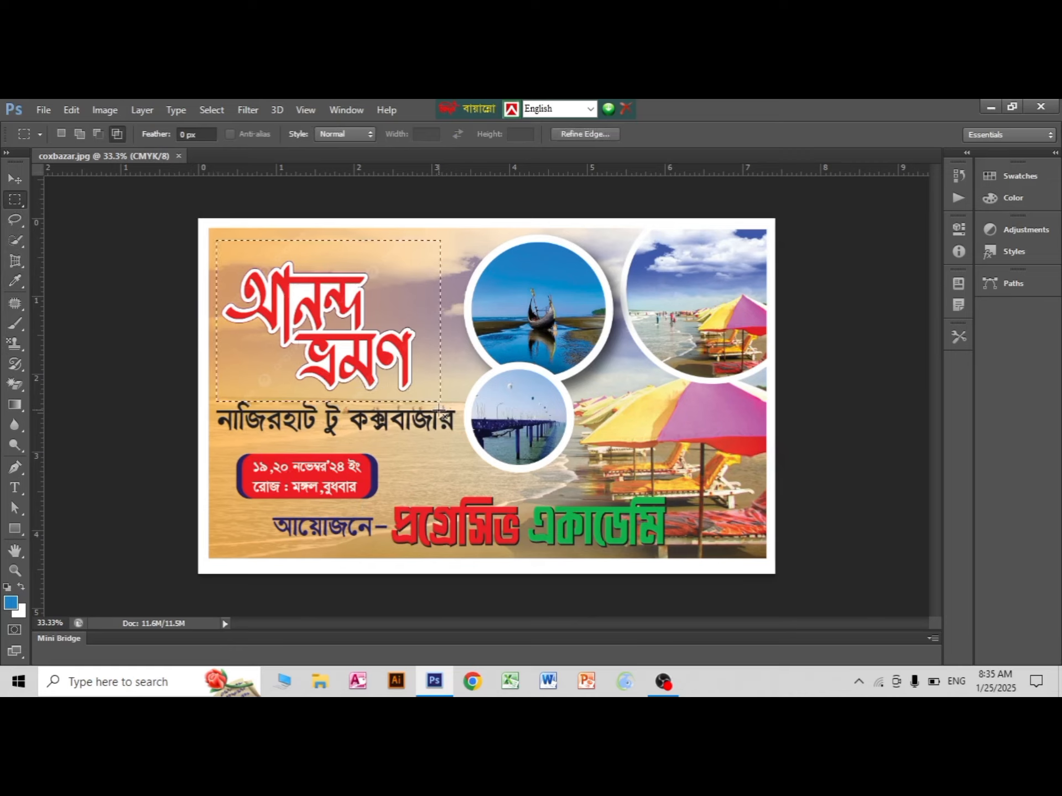
pyautogui.press('alt')
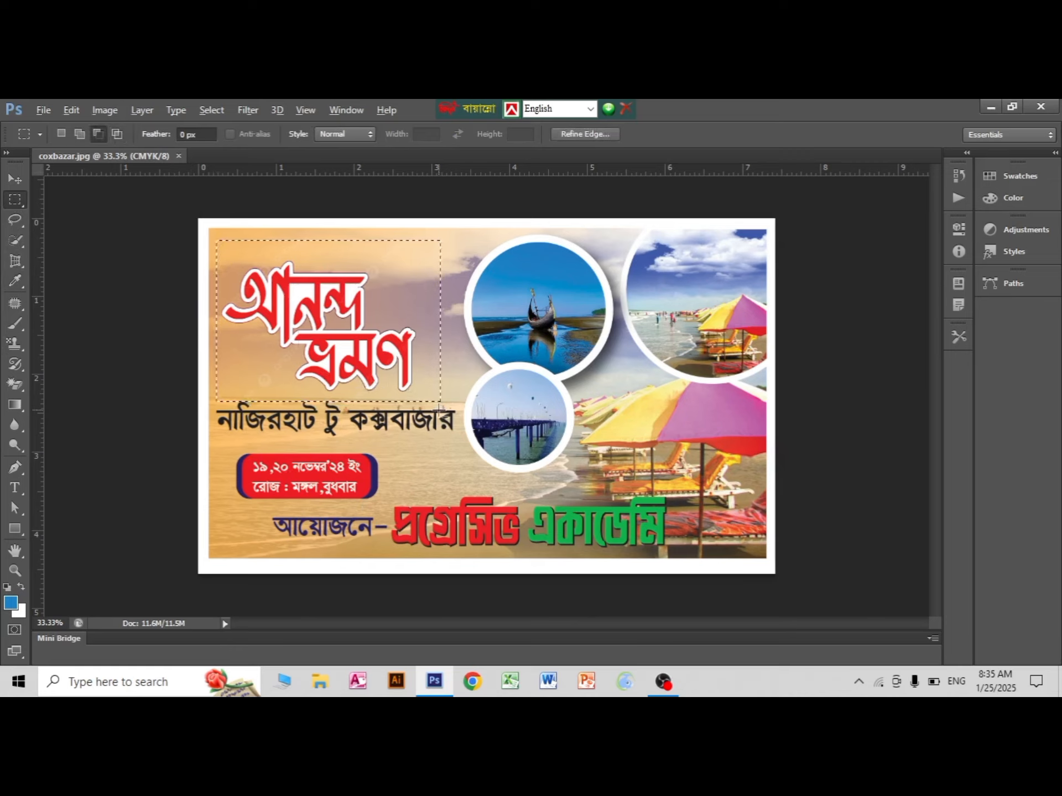
pyautogui.hotkey('alt', 'Delete')
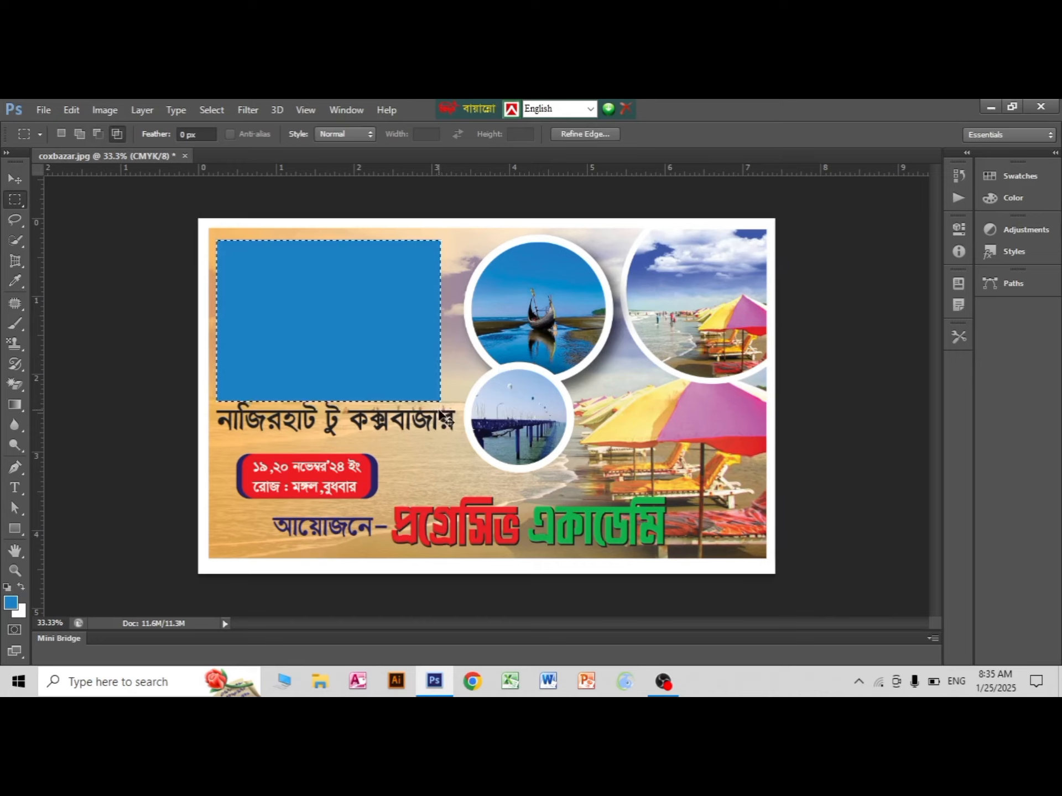
pyautogui.hotkey('ctrl', 'z')
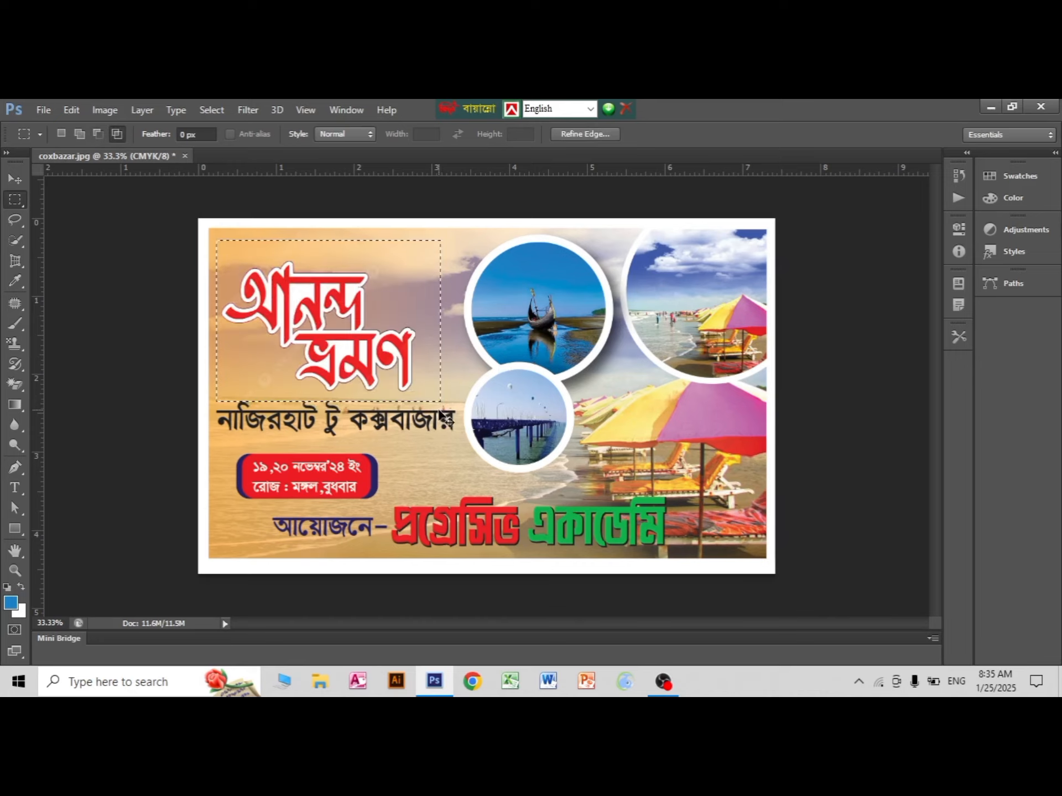
pyautogui.hotkey('ctrl', 'd')
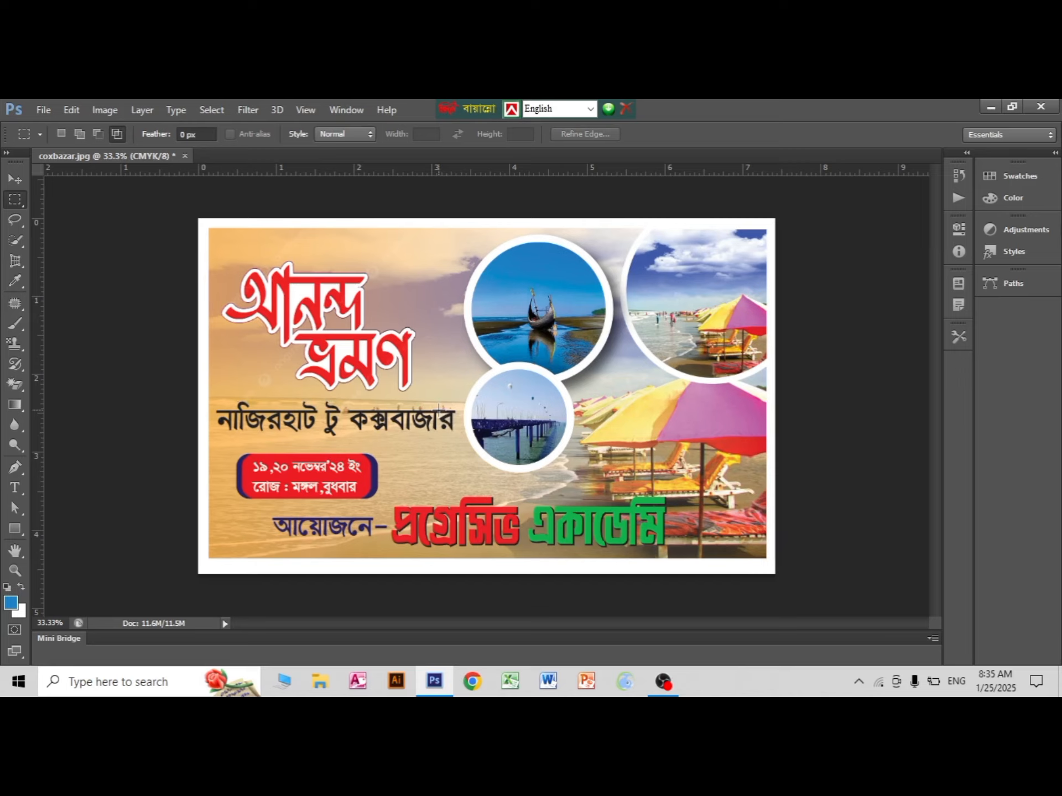
# Step: Place a colour sampler on the red title lettering and detach the Info panel into a floating panel above the image
pyautogui.click(15, 280)
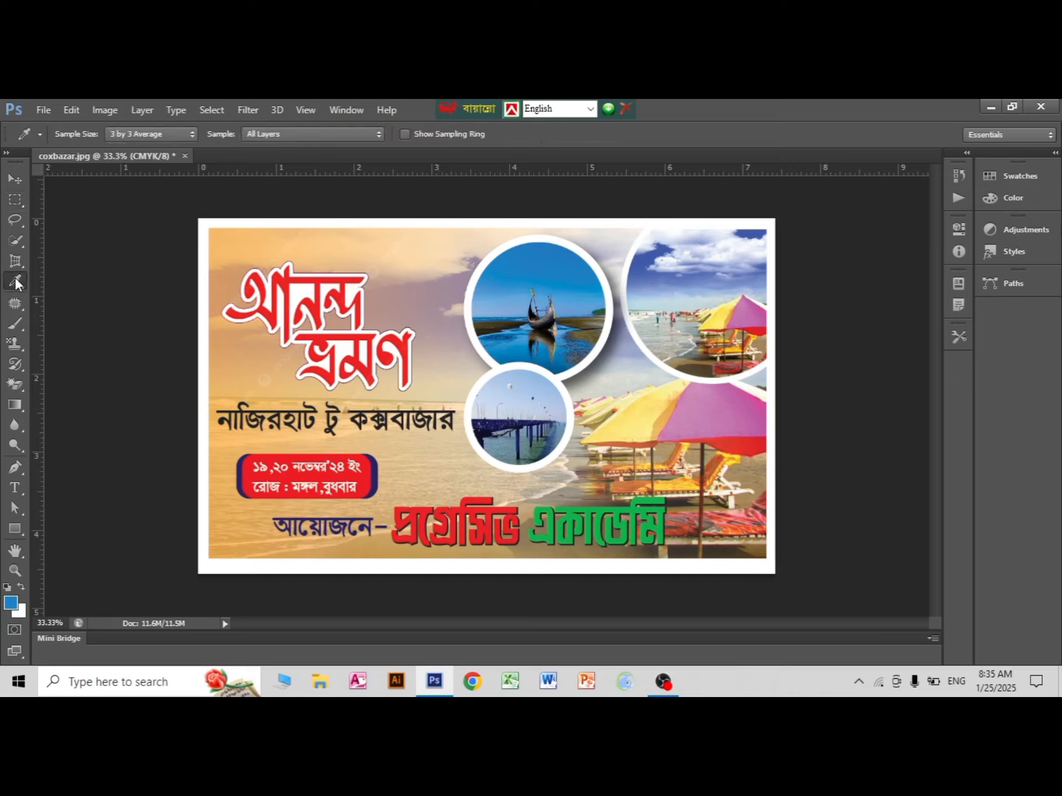
pyautogui.rightClick(15, 277)
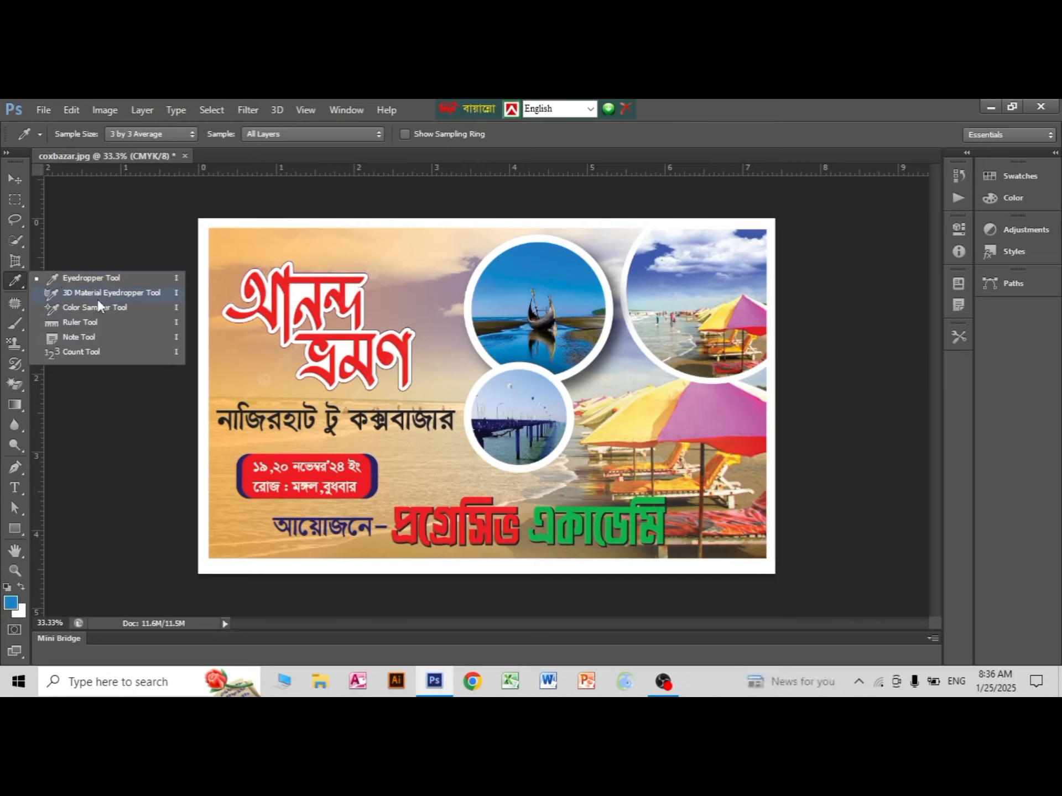
pyautogui.click(75, 310)
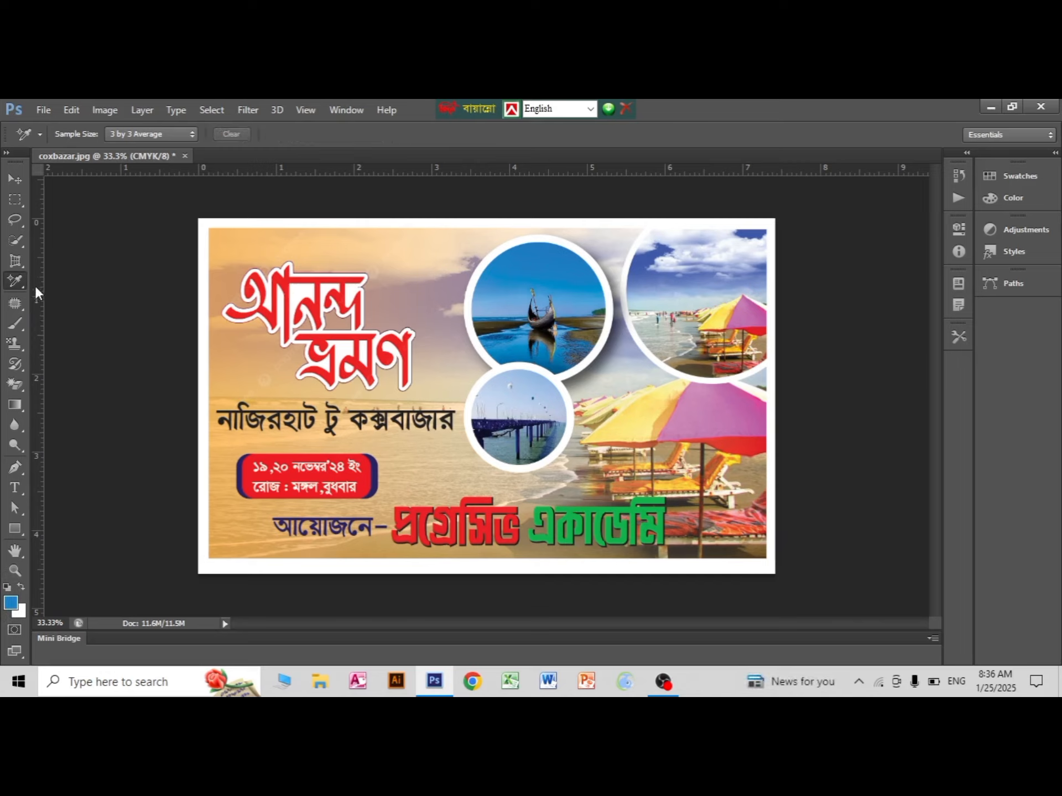
pyautogui.rightClick(18, 282)
pyautogui.click(74, 307)
pyautogui.click(288, 273)
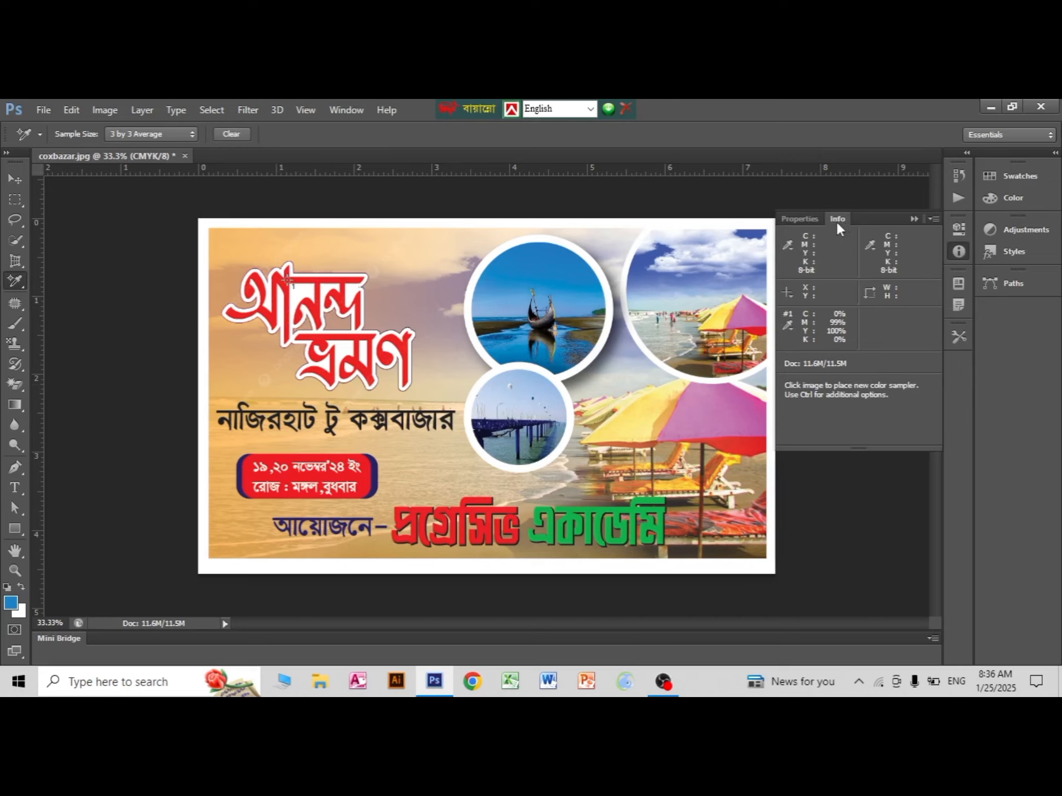
pyautogui.moveTo(838, 224); pyautogui.dragTo(698, 116)
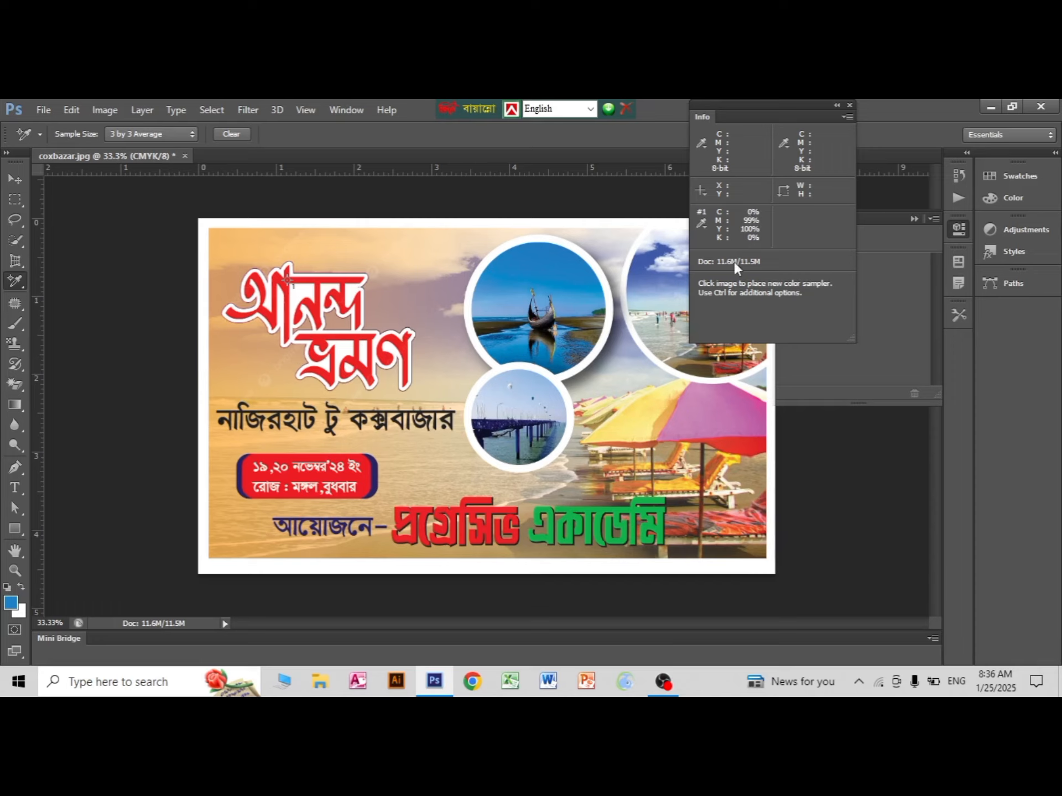
# Step: Add colour samplers on the boat photo's sky, the umbrella's purple section and the sandy background, and try a fifth on its yellow section
pyautogui.click(516, 256)
pyautogui.click(704, 419)
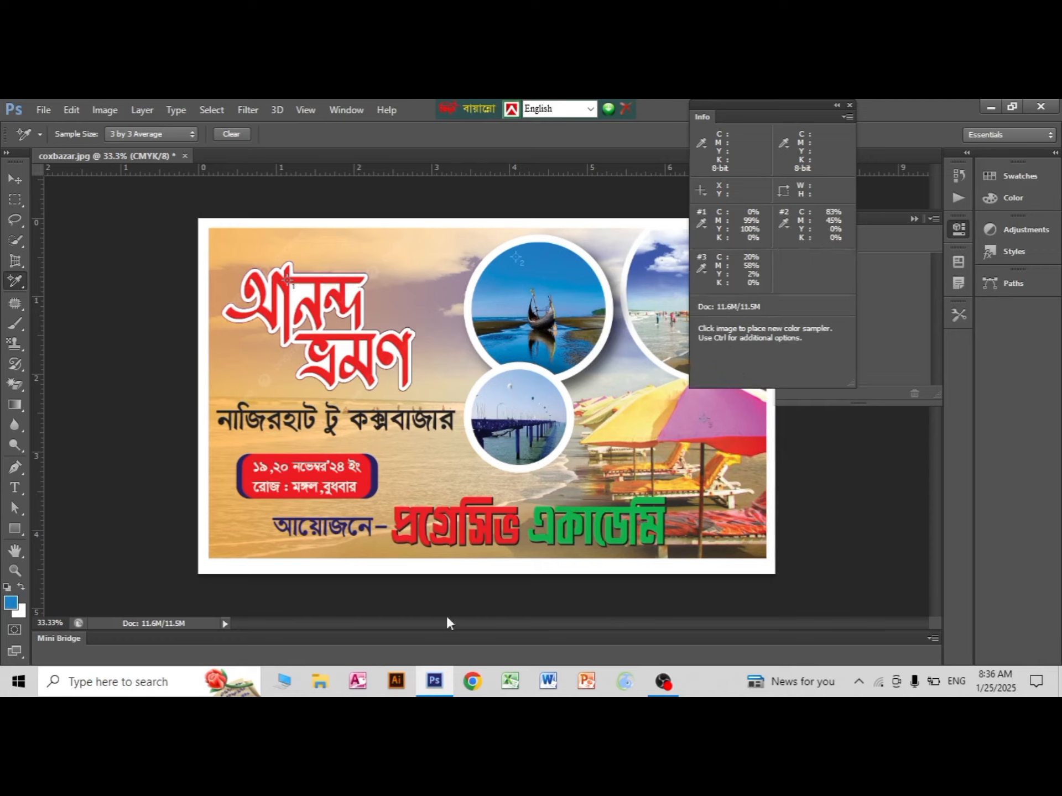
pyautogui.click(231, 365)
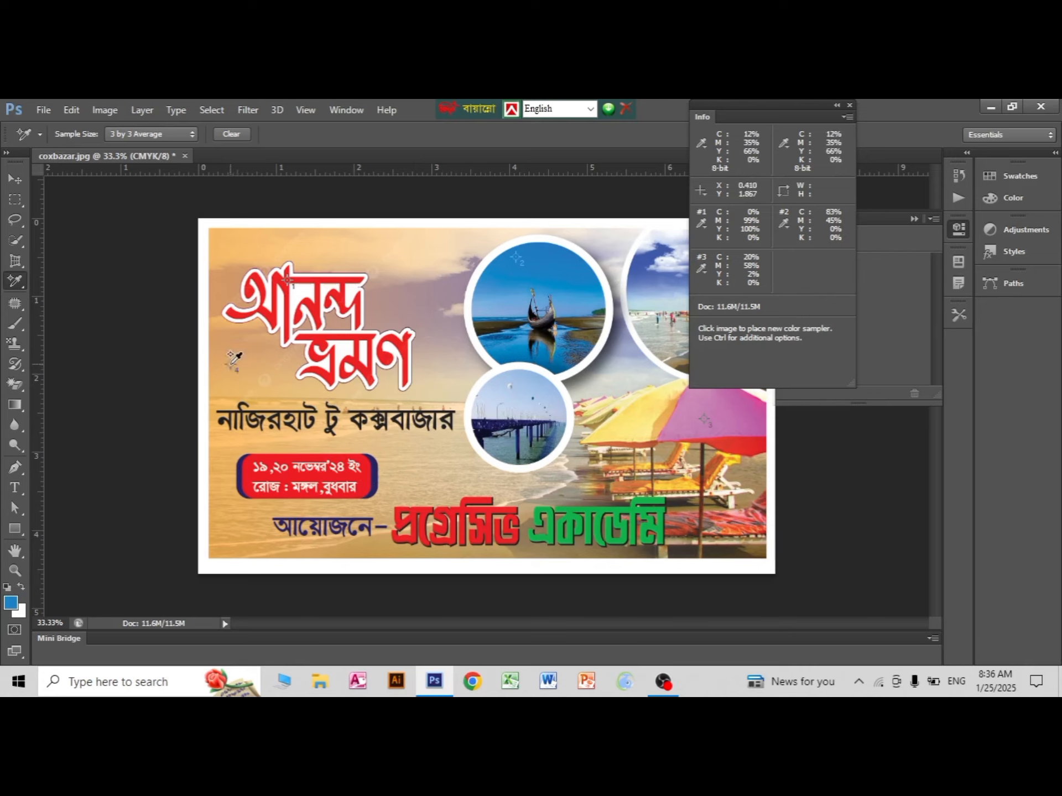
pyautogui.click(625, 416)
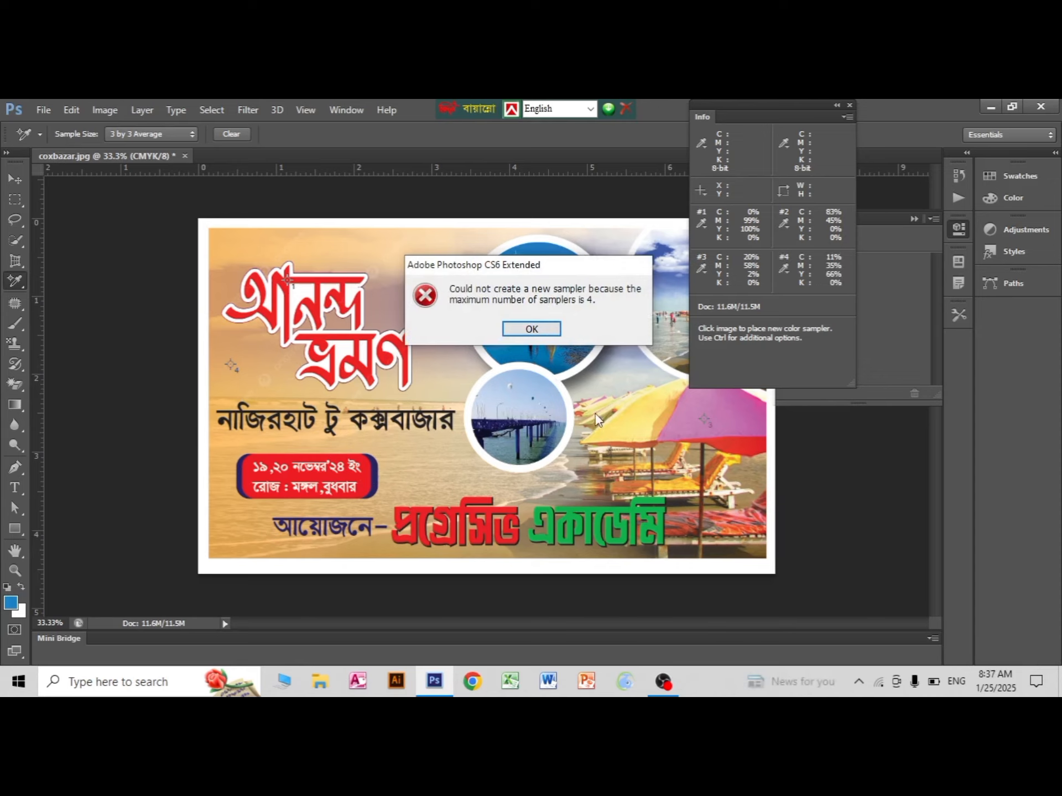
pyautogui.click(548, 331)
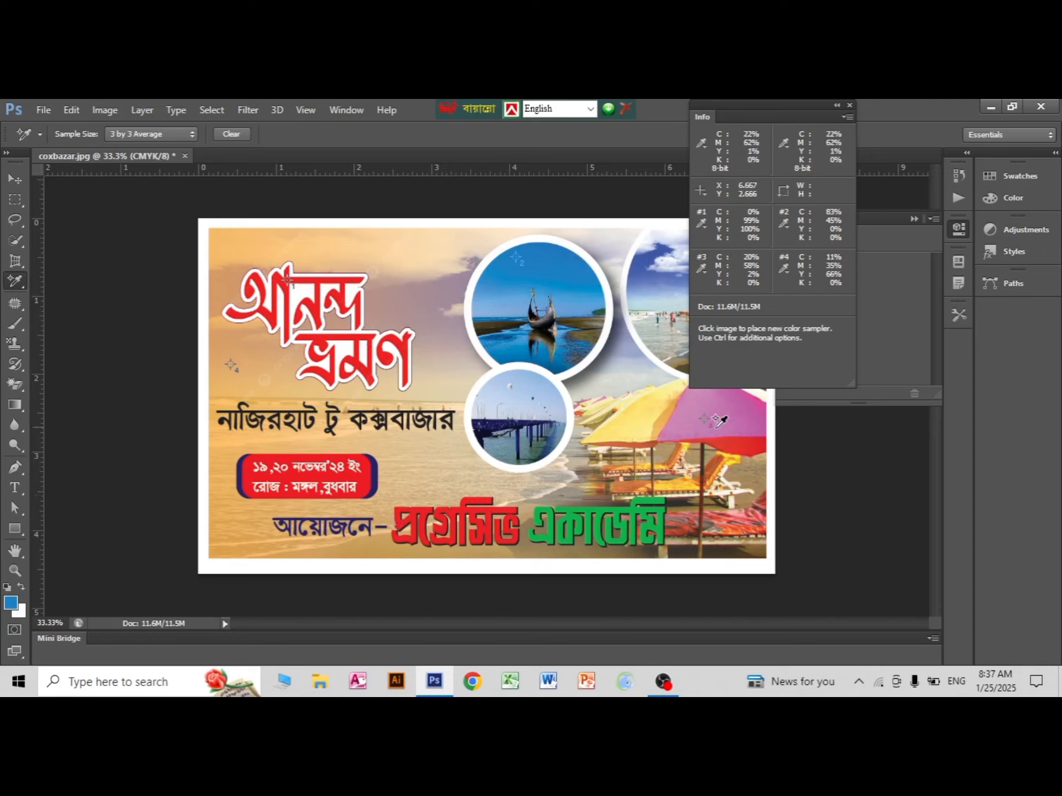
# Step: Set the foreground colour to the third sampler's CMYK values: C 20, M 58, Y 2, K 0
pyautogui.click(9, 604)
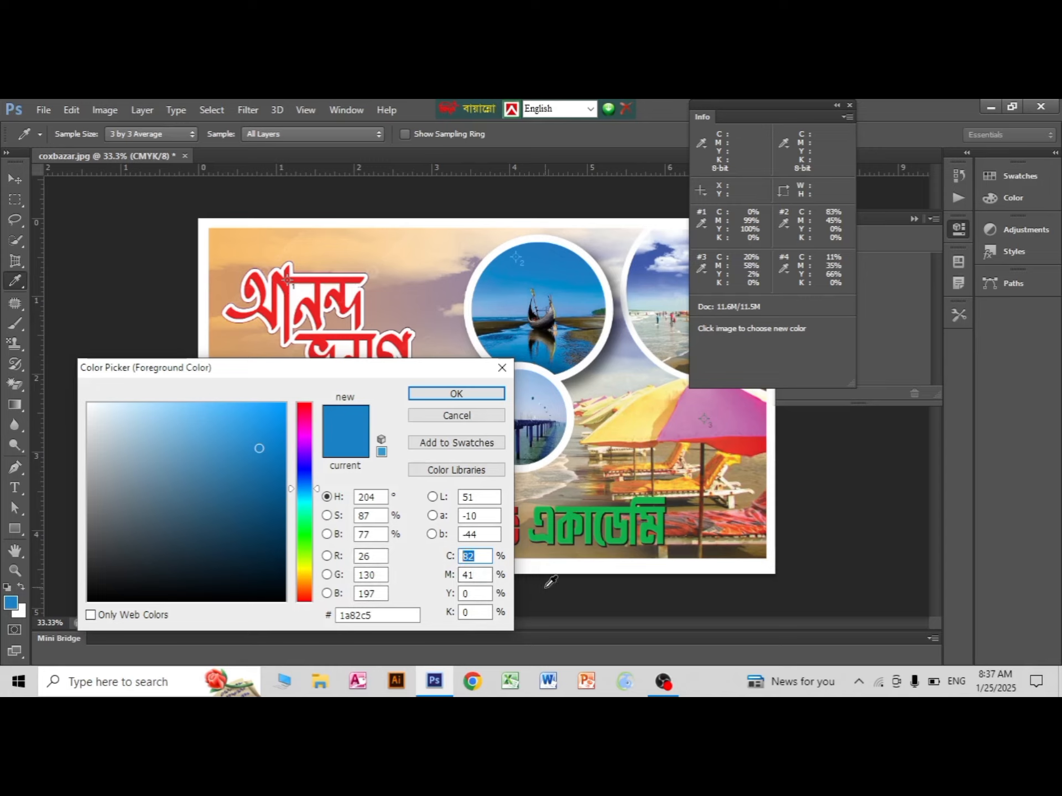
pyautogui.write('20')
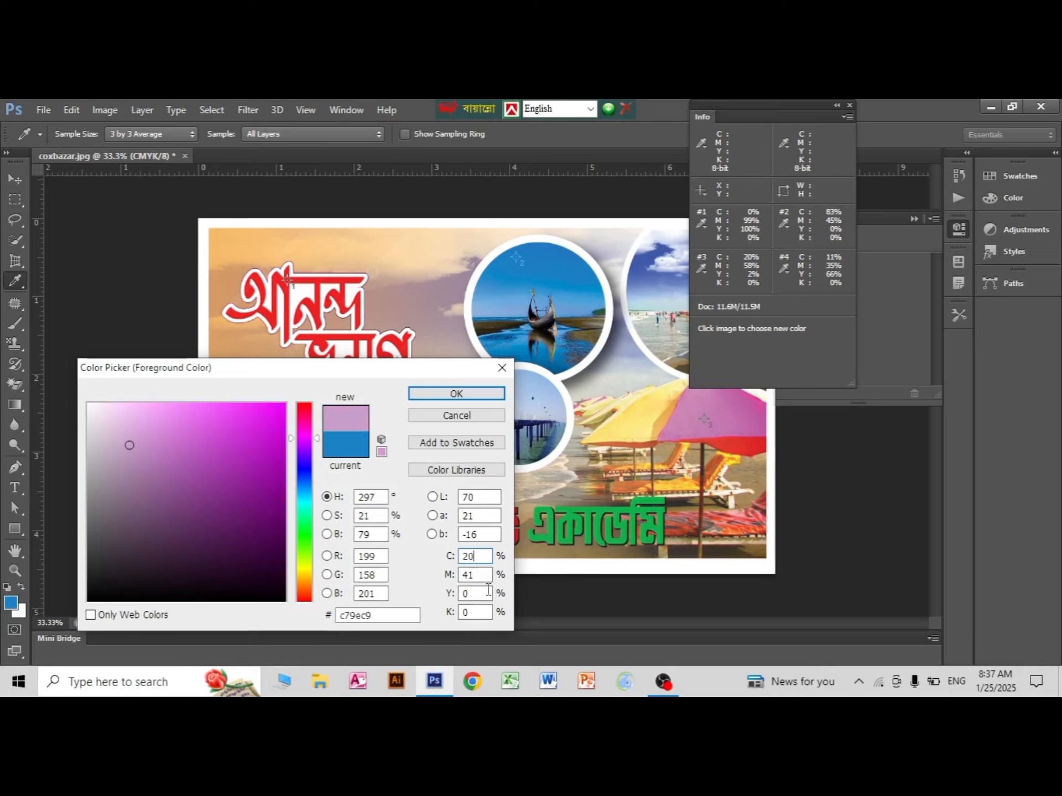
pyautogui.press('Tab')
pyautogui.write('58')
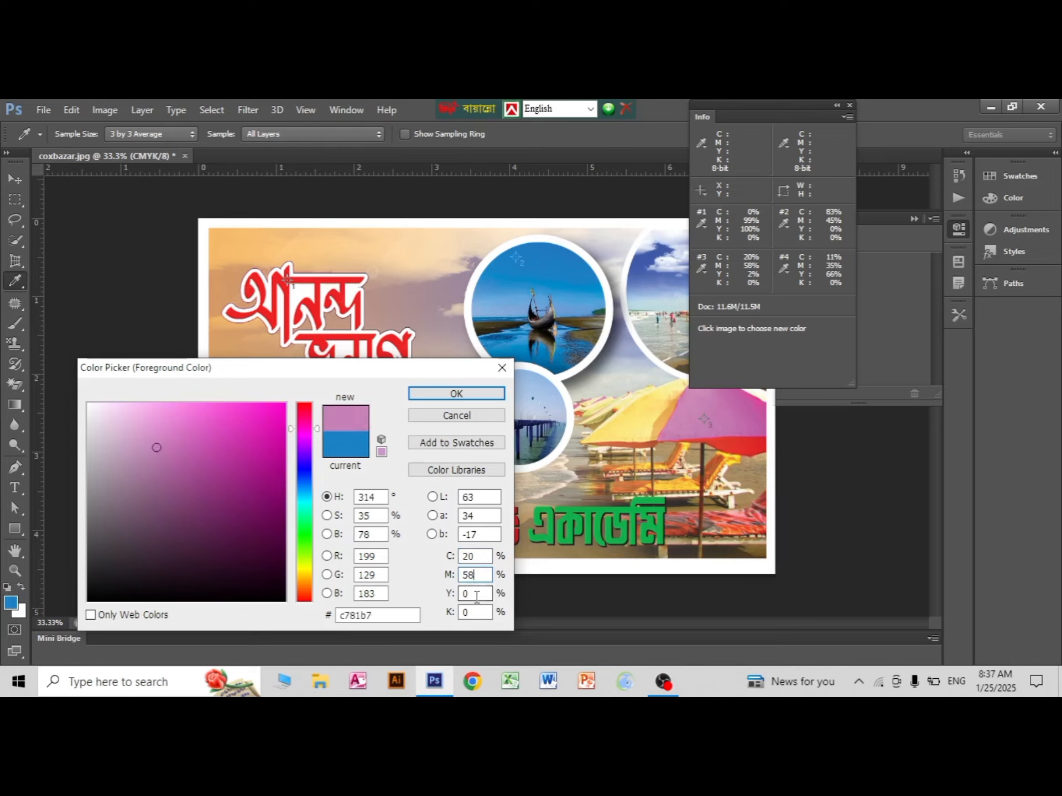
pyautogui.press('Tab')
pyautogui.write('2')
pyautogui.press('Tab')
pyautogui.write('0')
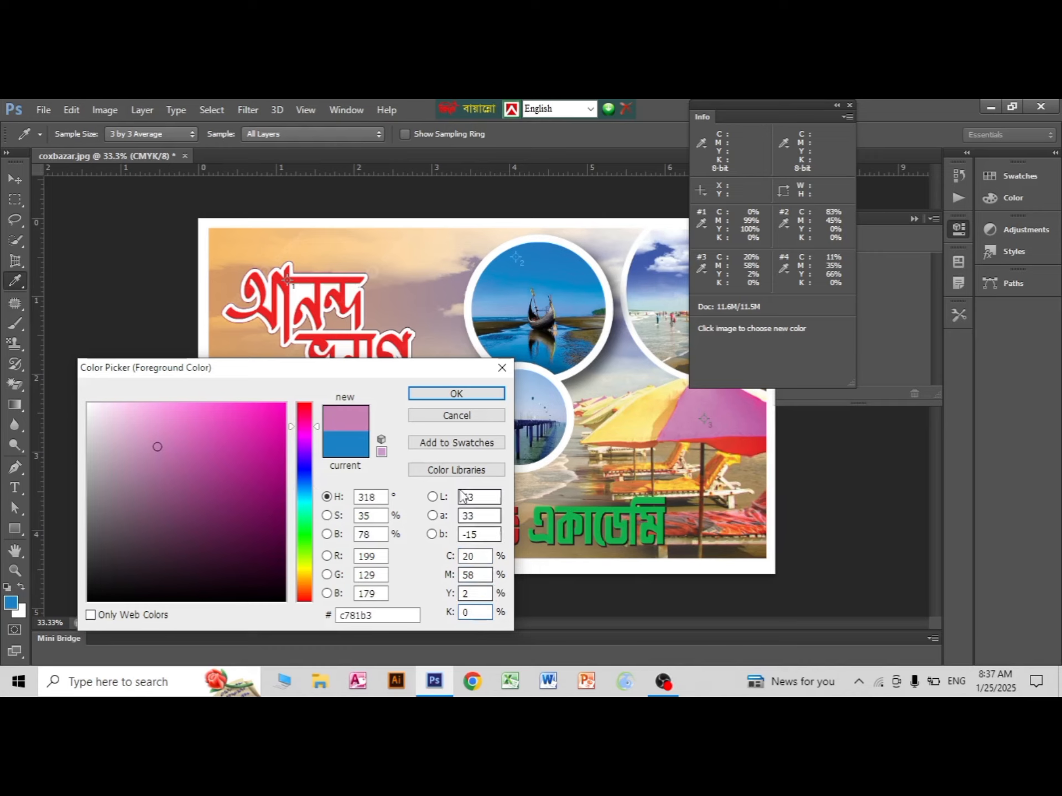
pyautogui.click(459, 394)
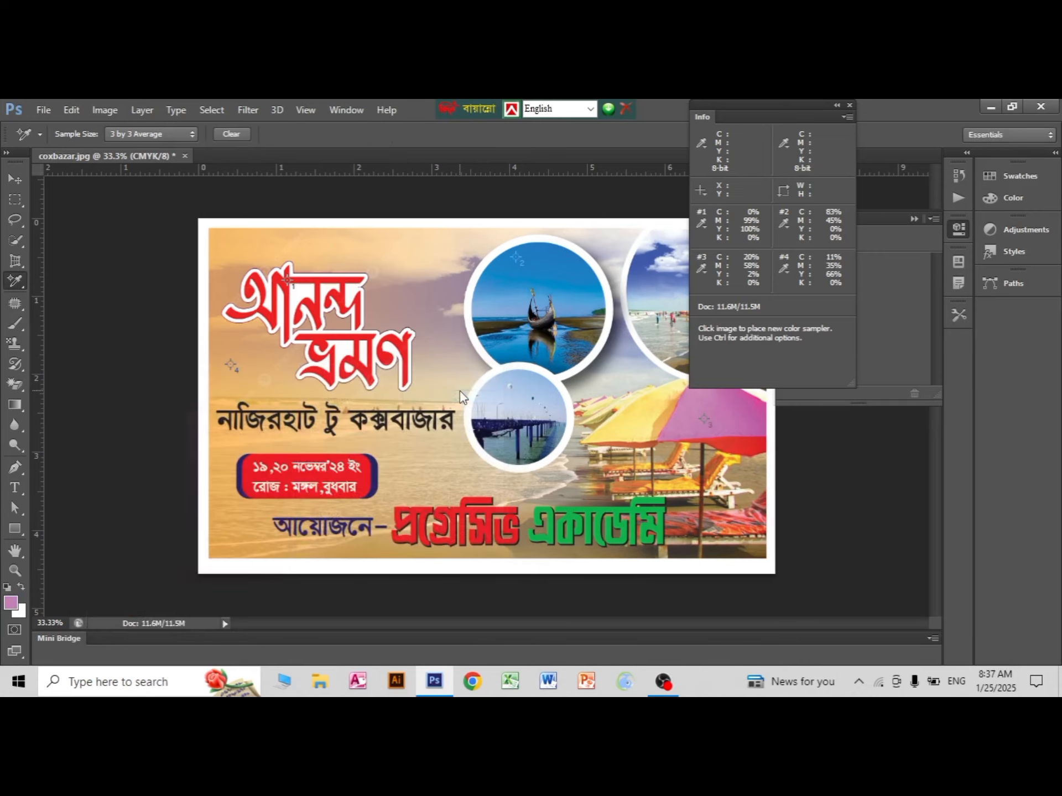
pyautogui.click(11, 603)
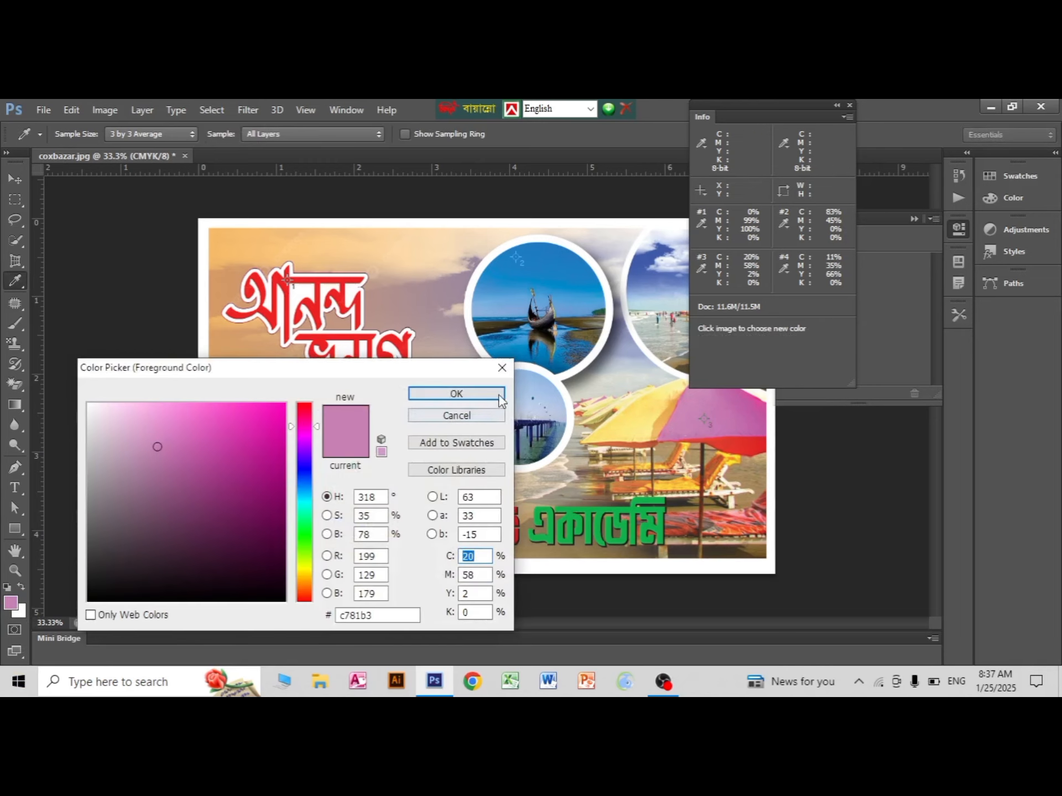
pyautogui.click(501, 367)
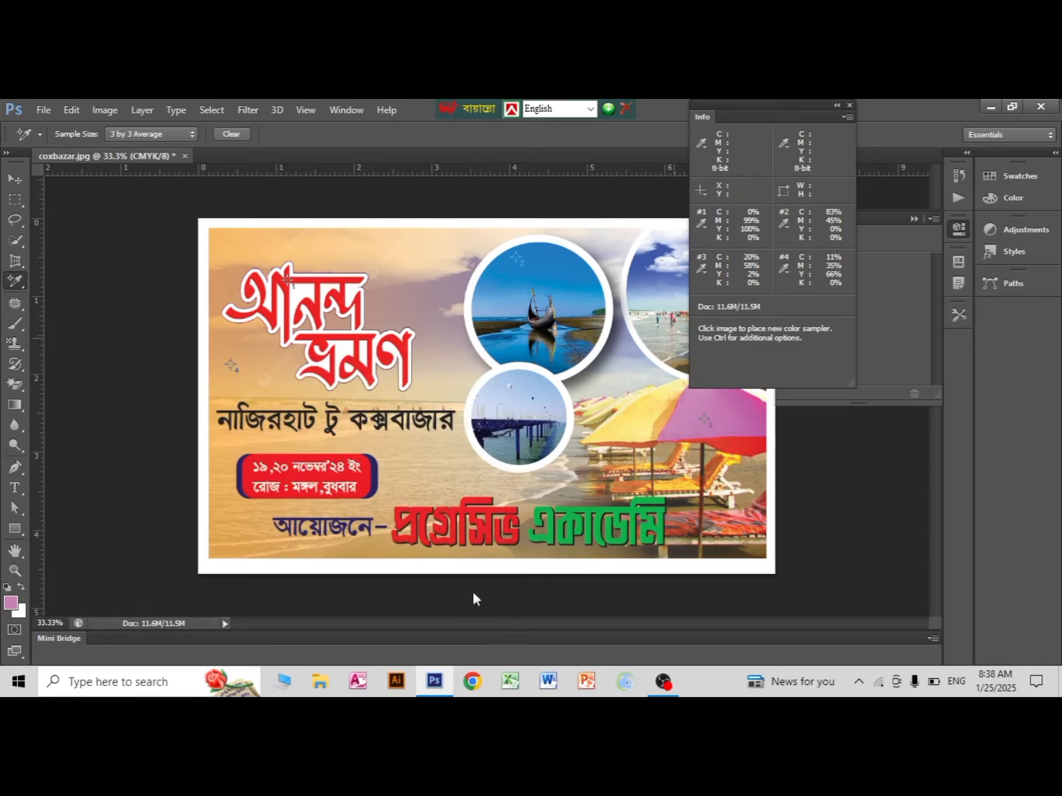
# Step: Close the Info panel and measure the banner's full width along its upper edge with the Ruler tool
pyautogui.click(849, 105)
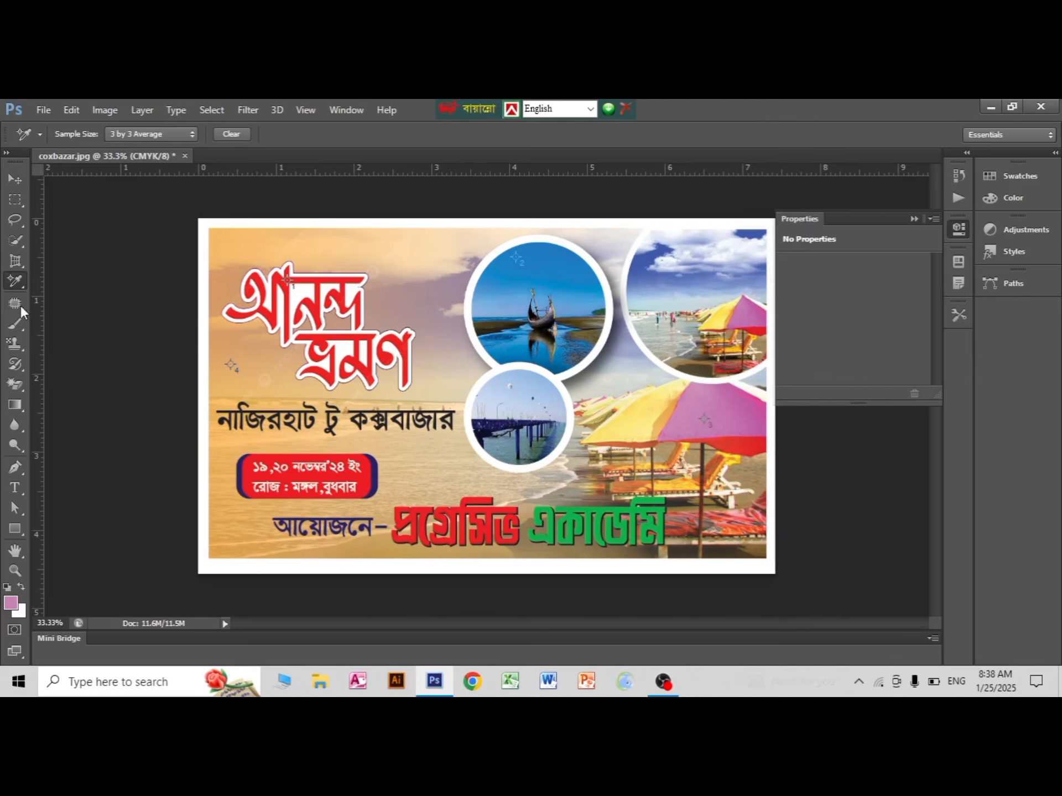
pyautogui.rightClick(9, 288)
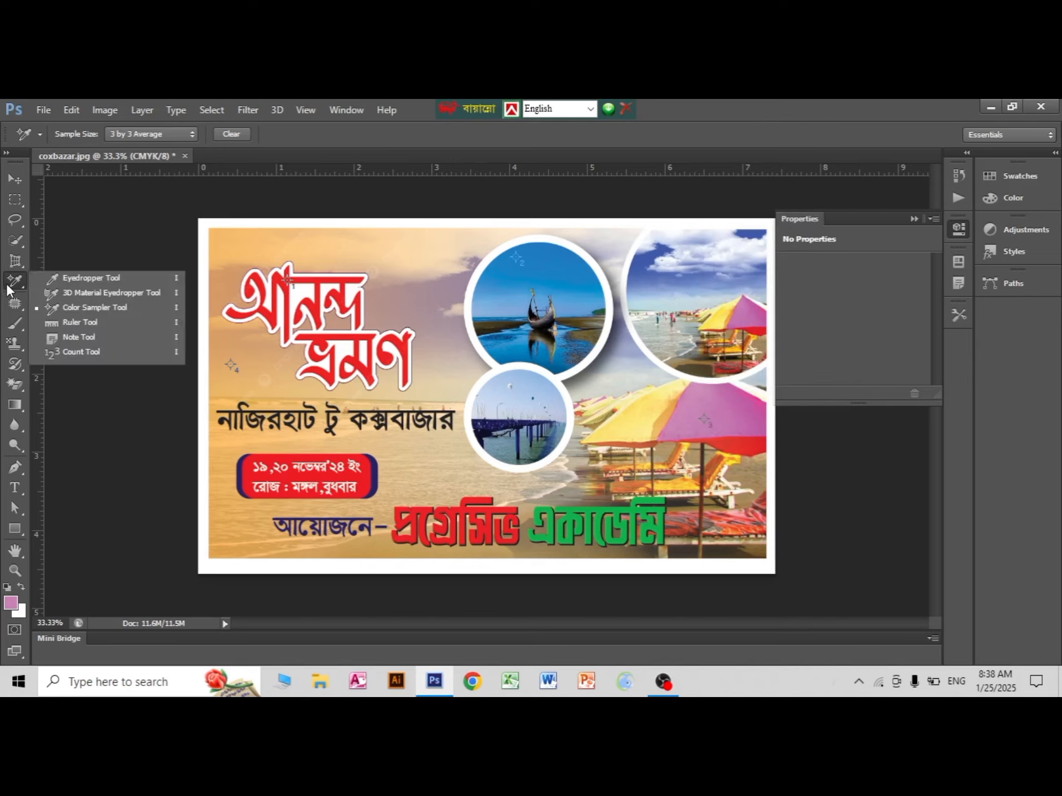
pyautogui.click(54, 324)
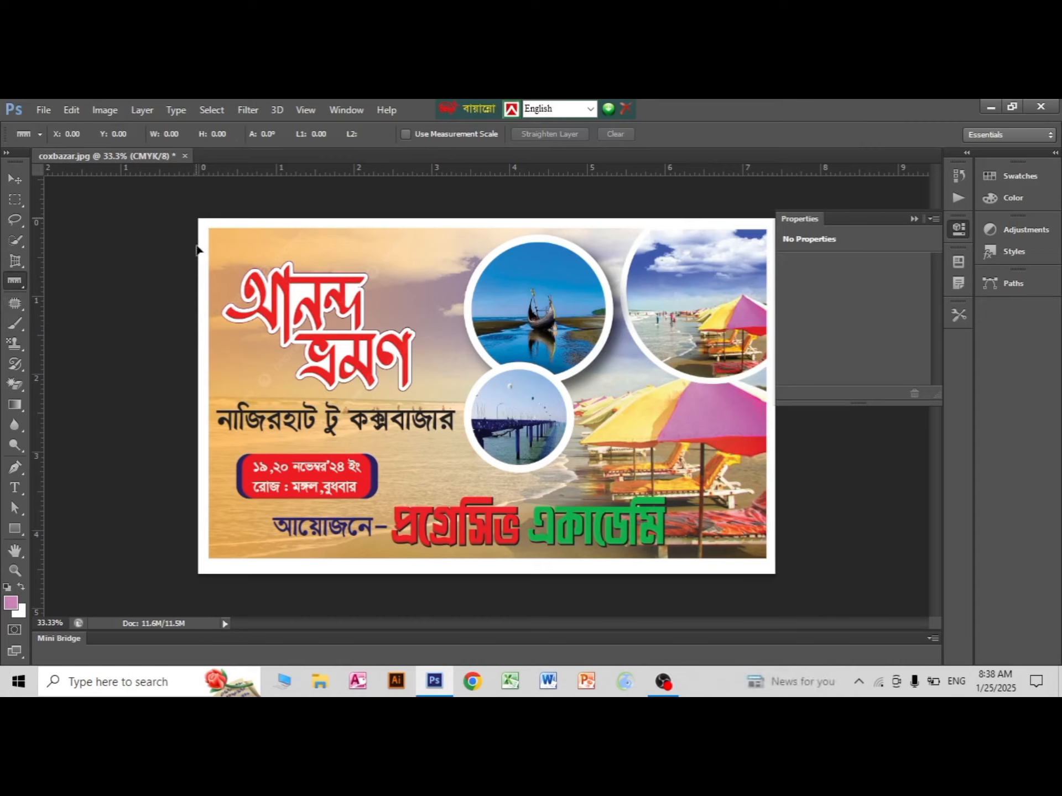
pyautogui.moveTo(199, 219); pyautogui.dragTo(776, 221)
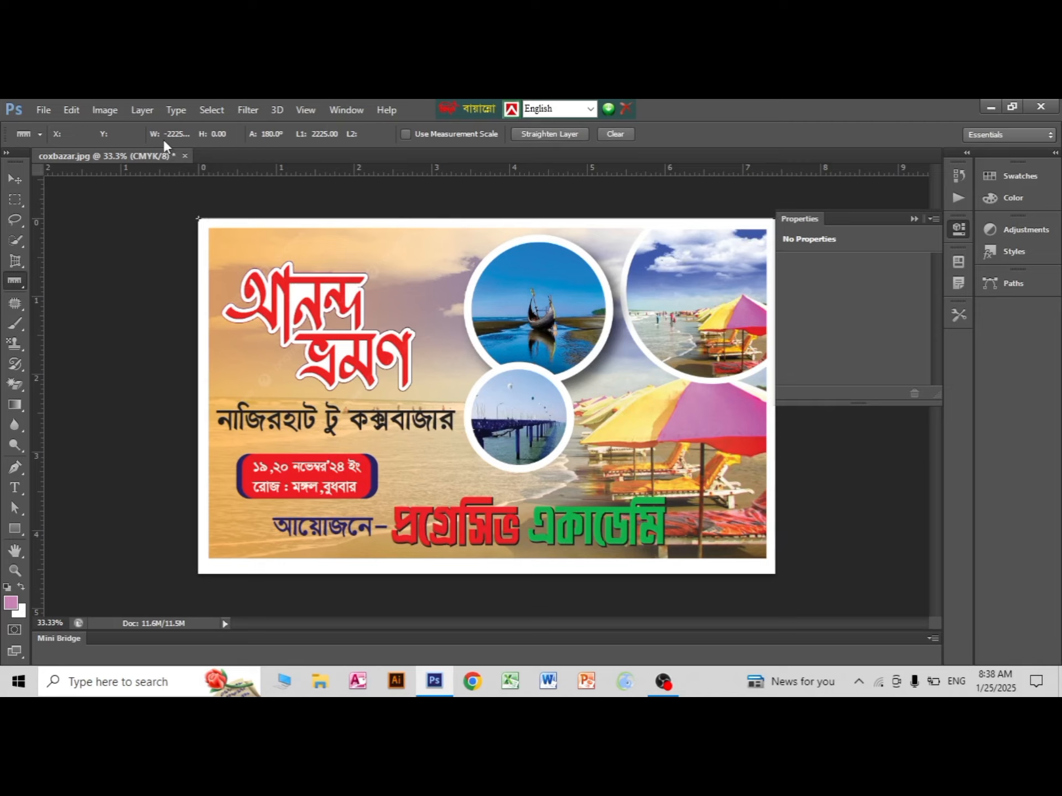
# Step: Add a note reading "ksla;sdfsdlfjlsd" beside the large yellow and purple umbrella and collapse the Notes panel
pyautogui.rightClick(12, 283)
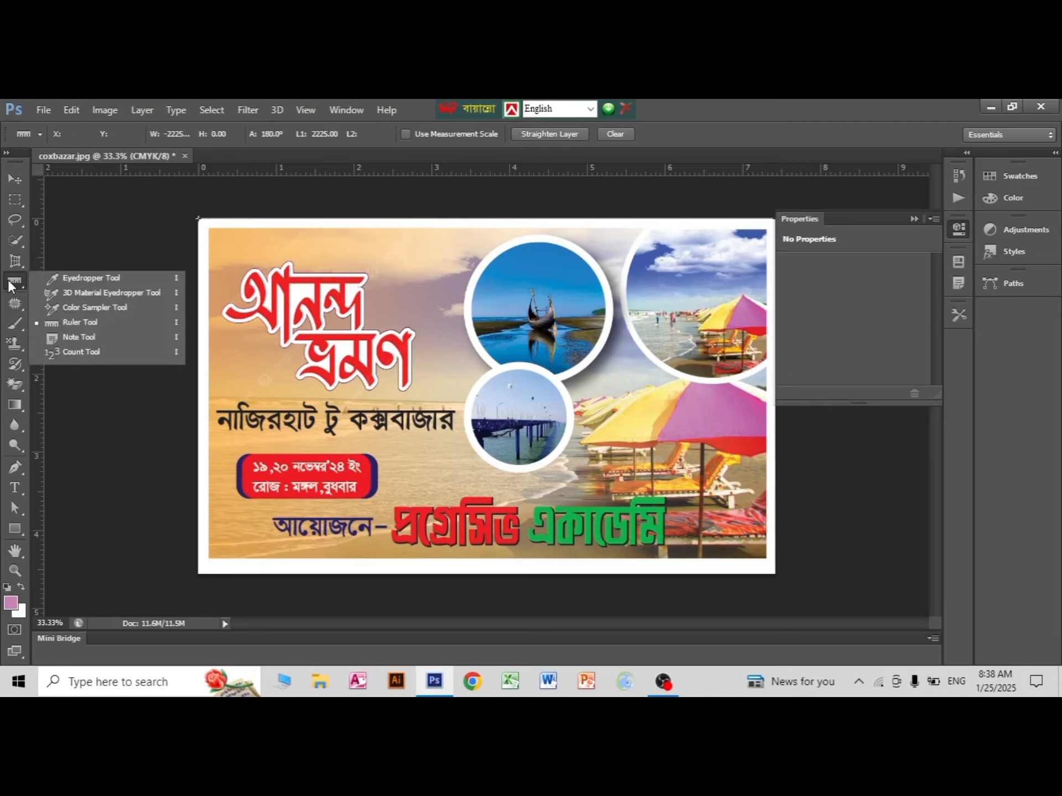
pyautogui.click(66, 340)
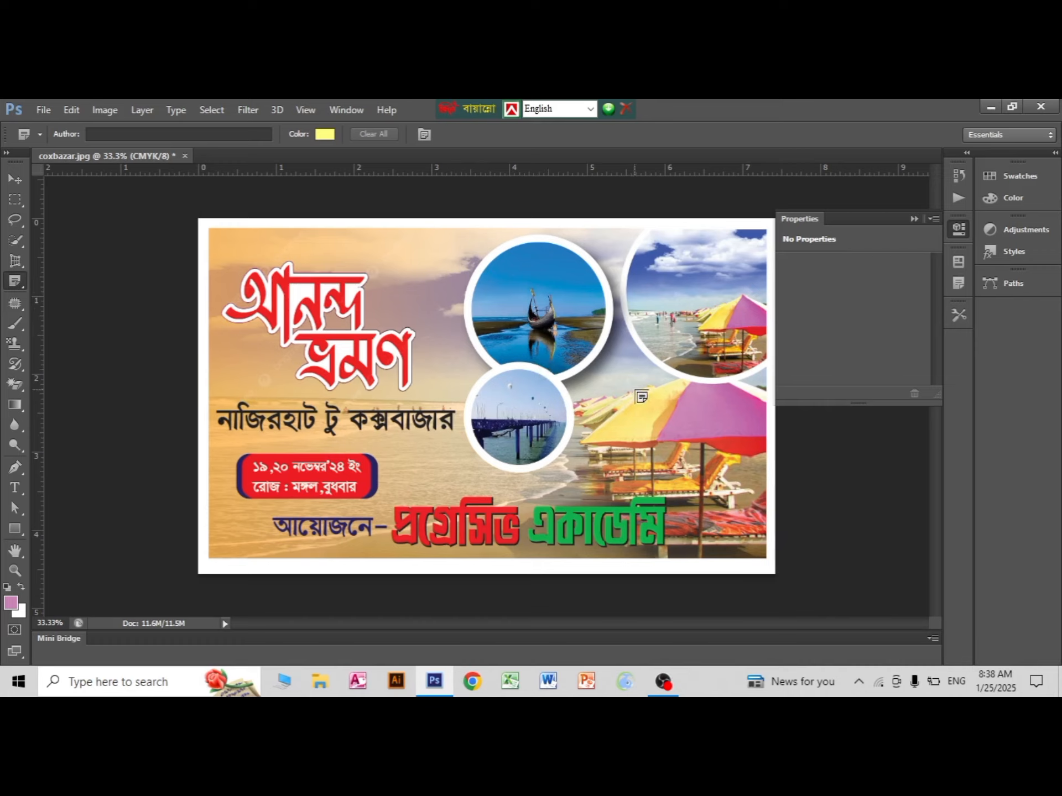
pyautogui.click(622, 406)
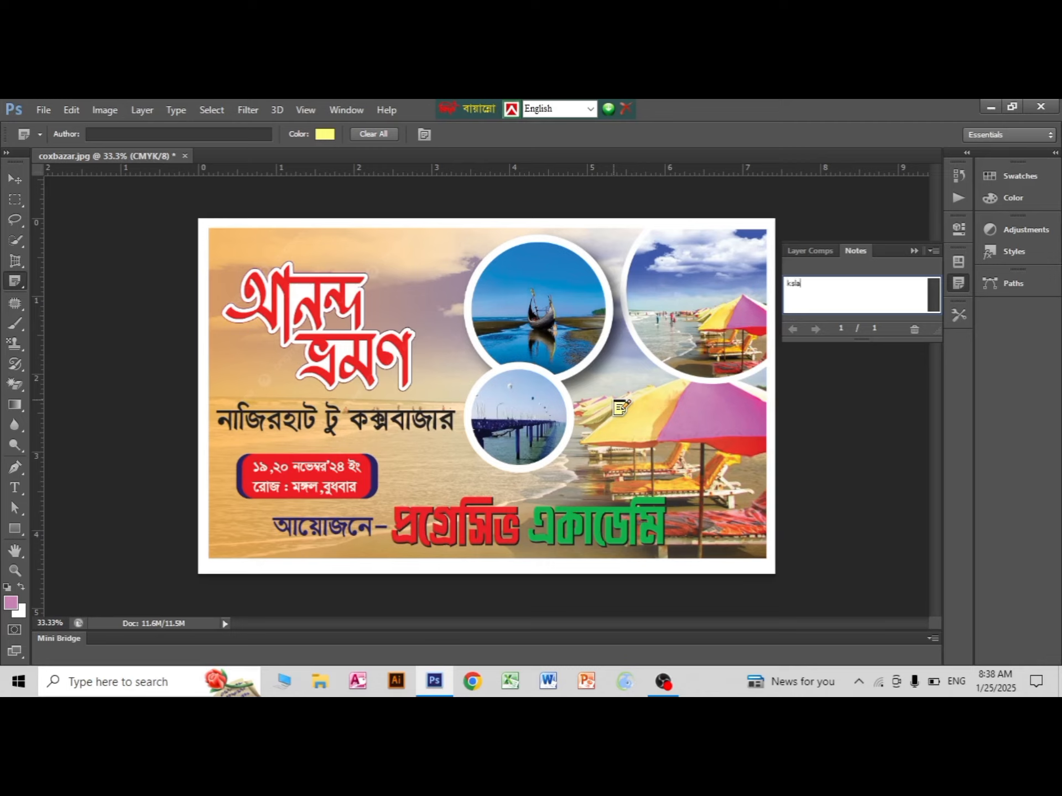
pyautogui.write('ksla;sdfsdlfjlsd')
pyautogui.click(913, 251)
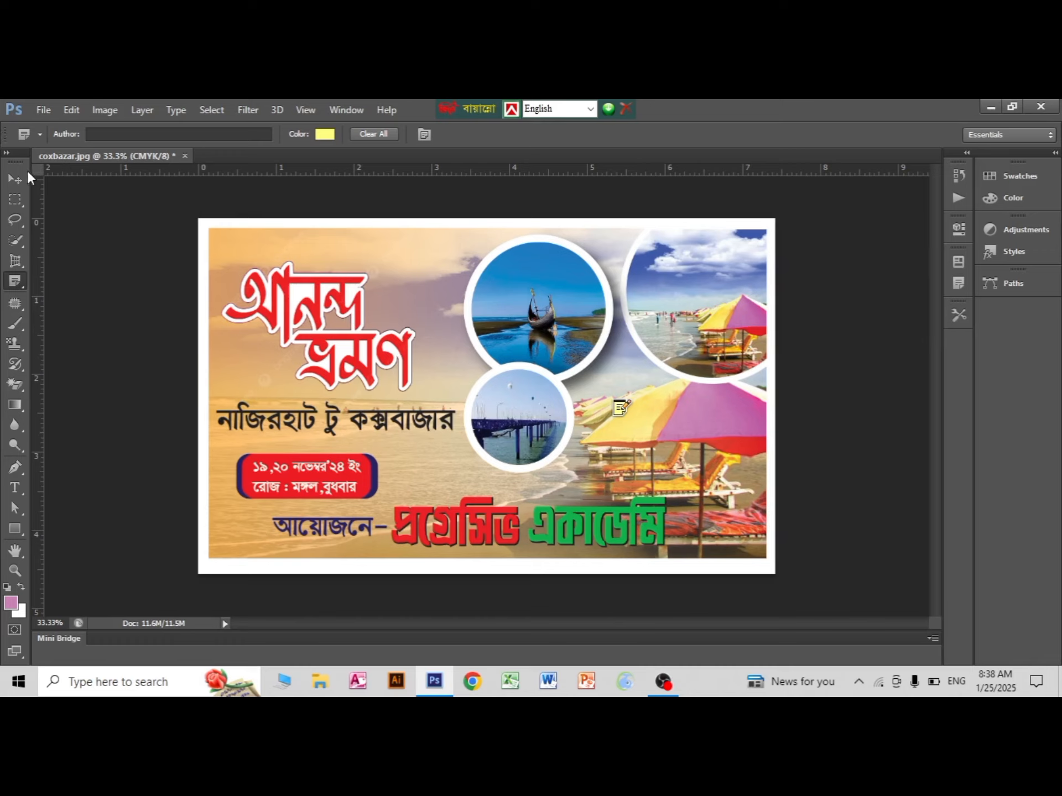
# Step: Reopen the note beside the large umbrella and delete it from the image
pyautogui.click(15, 178)
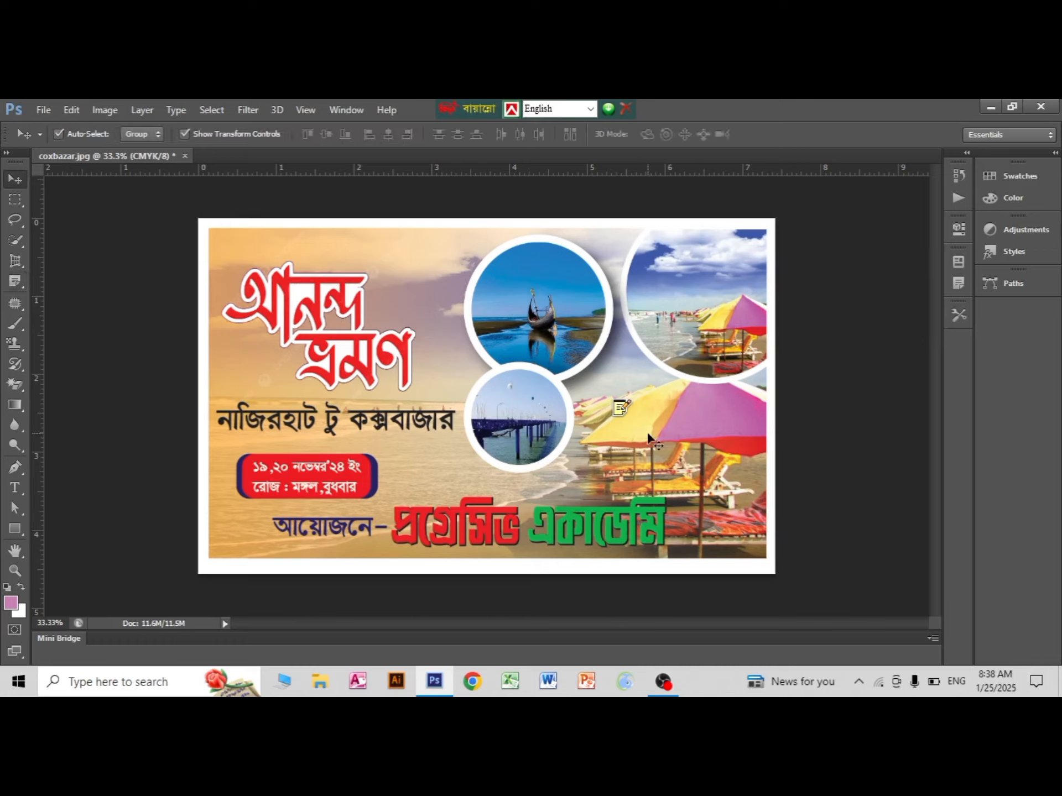
pyautogui.doubleClick(621, 410)
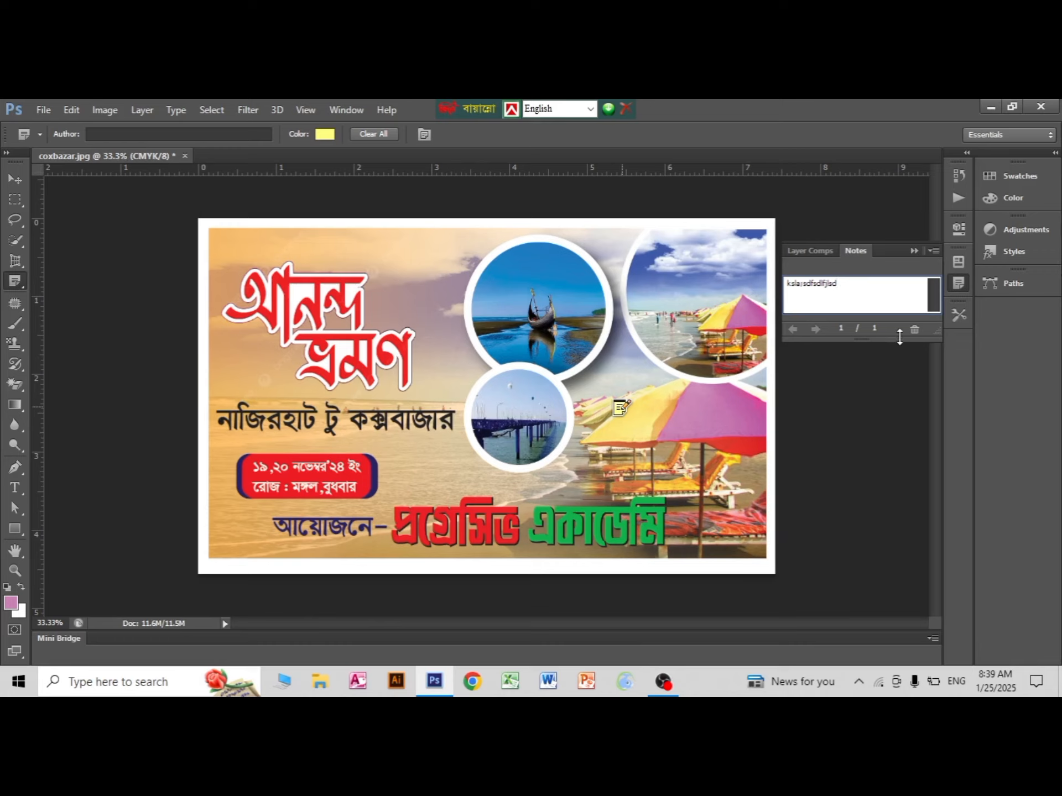
pyautogui.click(914, 330)
pyautogui.click(477, 330)
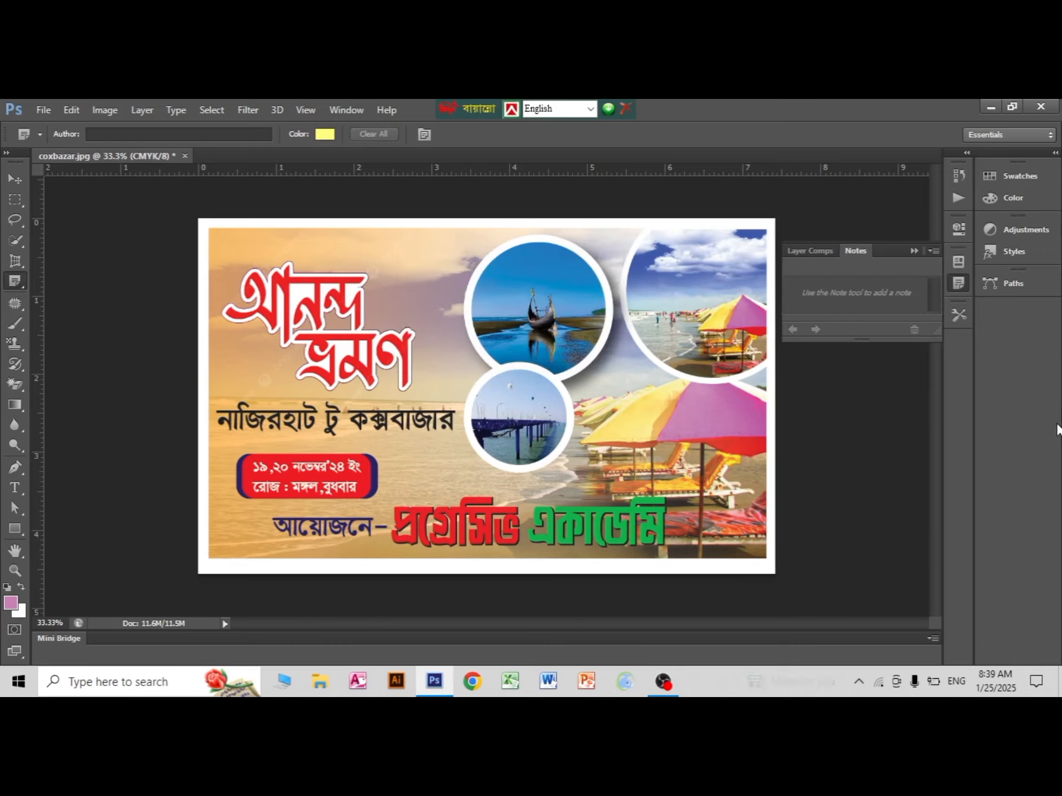
# Step: Number the letters of the black text line below the red title with 11 Count tool markers, then return to the Eyedropper tool
pyautogui.click(13, 282)
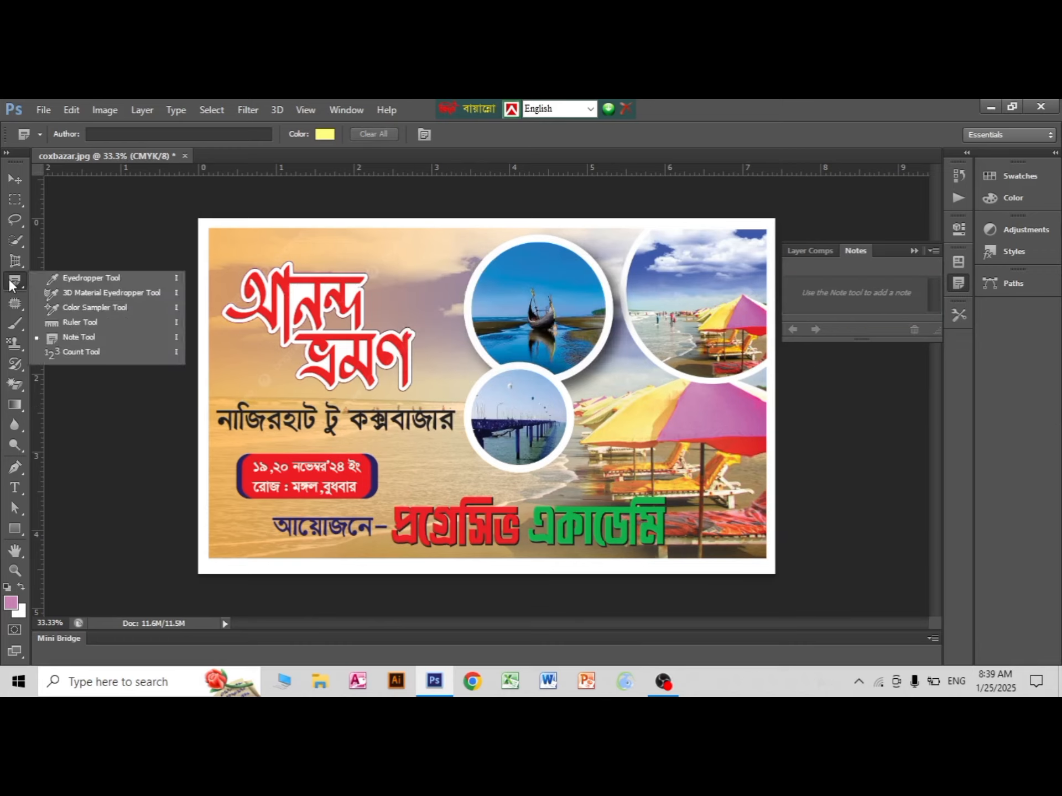
pyautogui.click(77, 351)
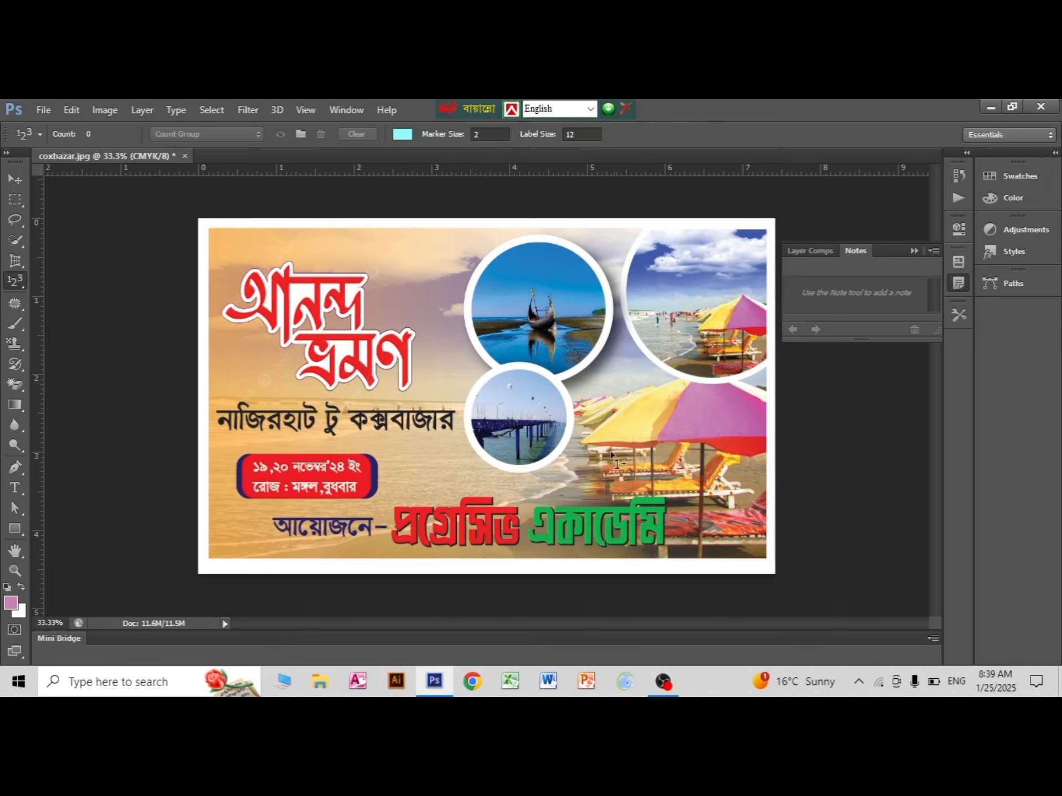
pyautogui.scroll(2, 307, 431)
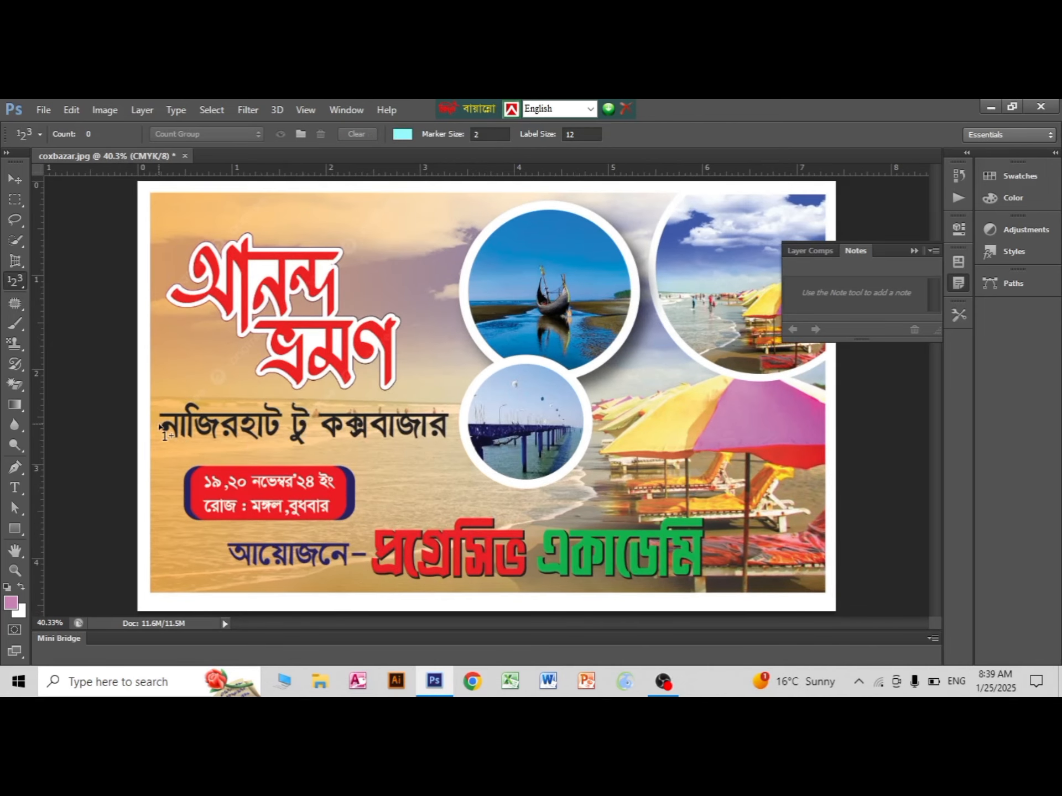
pyautogui.click(172, 418)
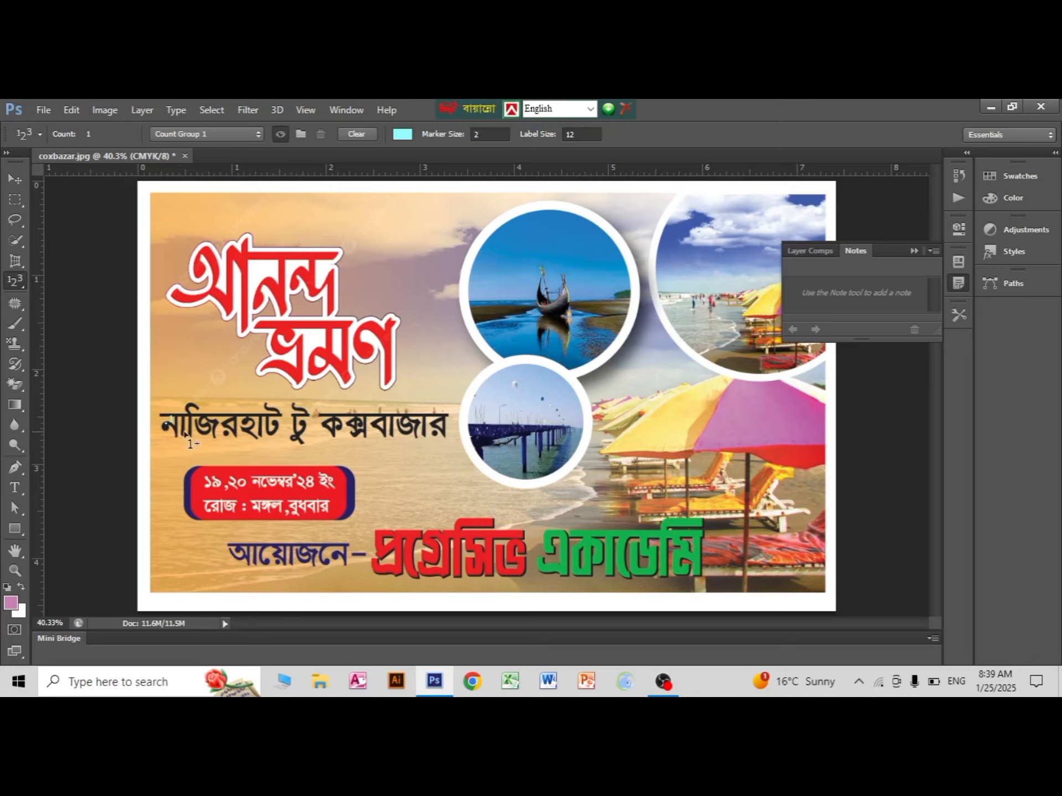
pyautogui.click(212, 419)
pyautogui.click(236, 418)
pyautogui.click(256, 421)
pyautogui.click(275, 423)
pyautogui.click(303, 425)
pyautogui.click(336, 421)
pyautogui.click(355, 418)
pyautogui.click(383, 418)
pyautogui.click(420, 420)
pyautogui.click(444, 420)
pyautogui.scroll(5, 434, 441)
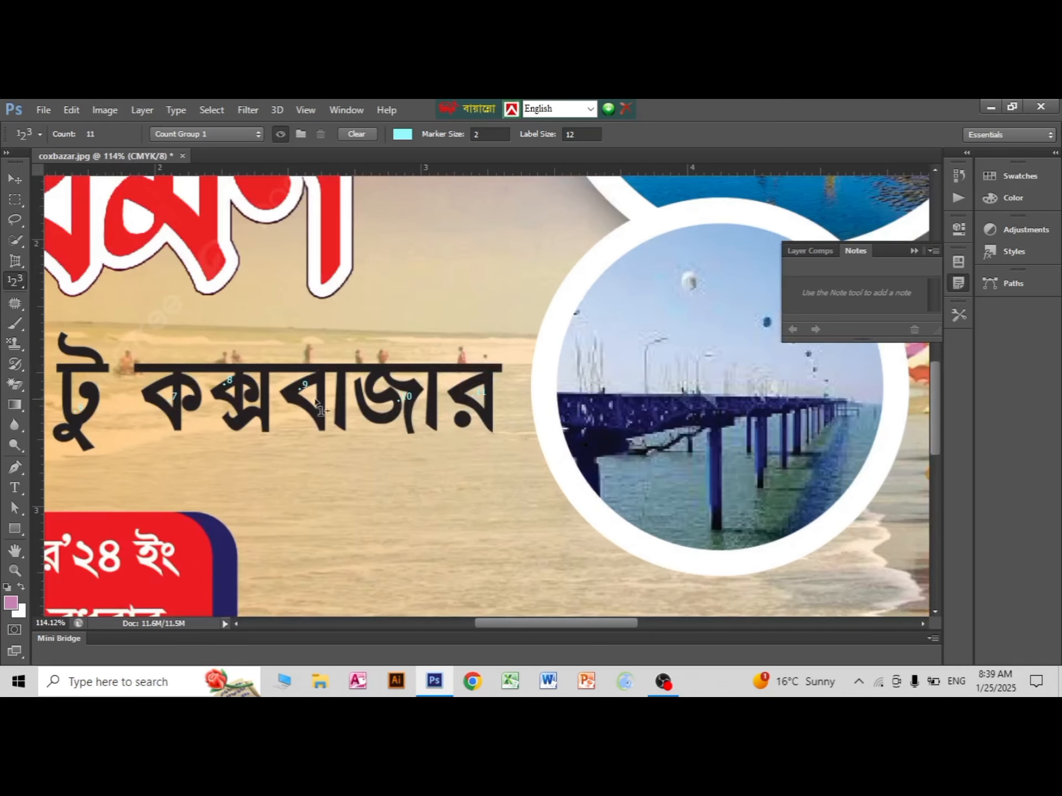
pyautogui.scroll(-6, 275, 431)
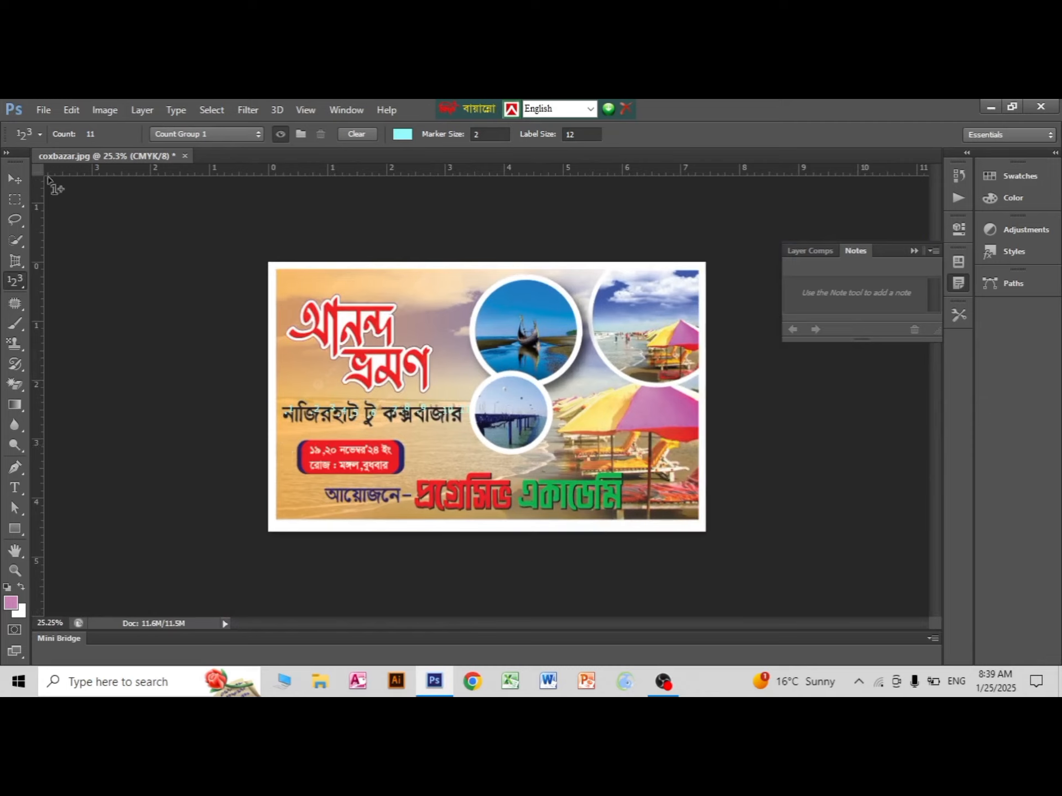
pyautogui.rightClick(22, 281)
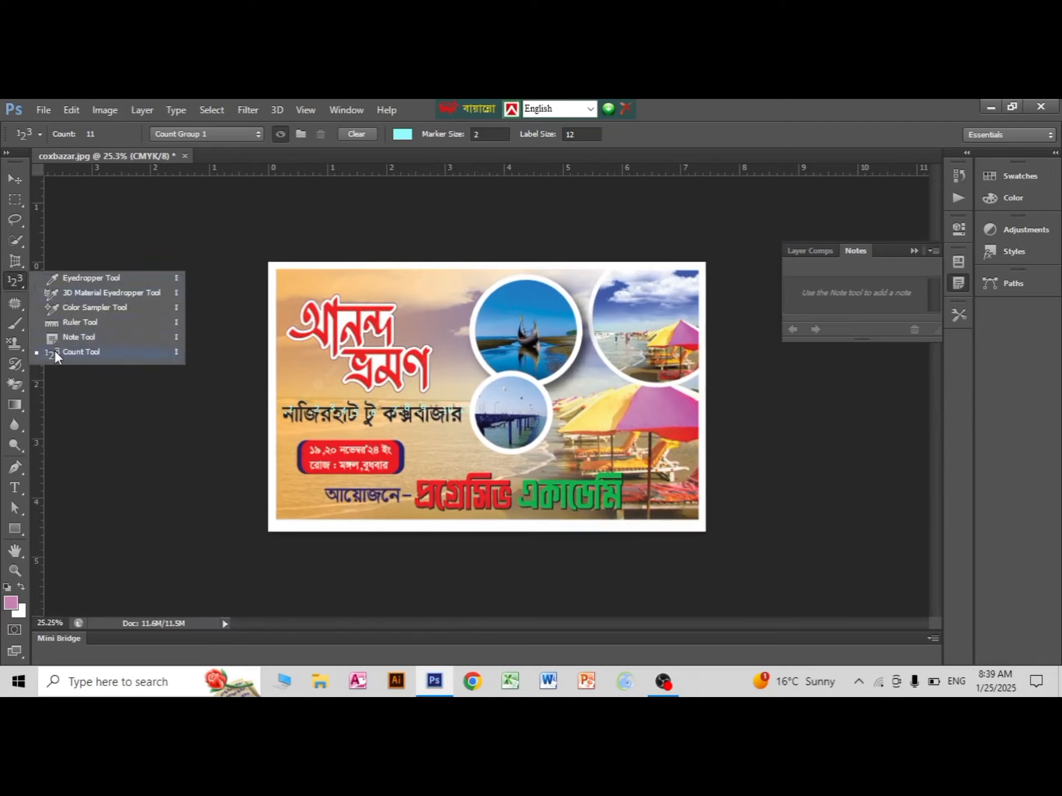
pyautogui.click(47, 279)
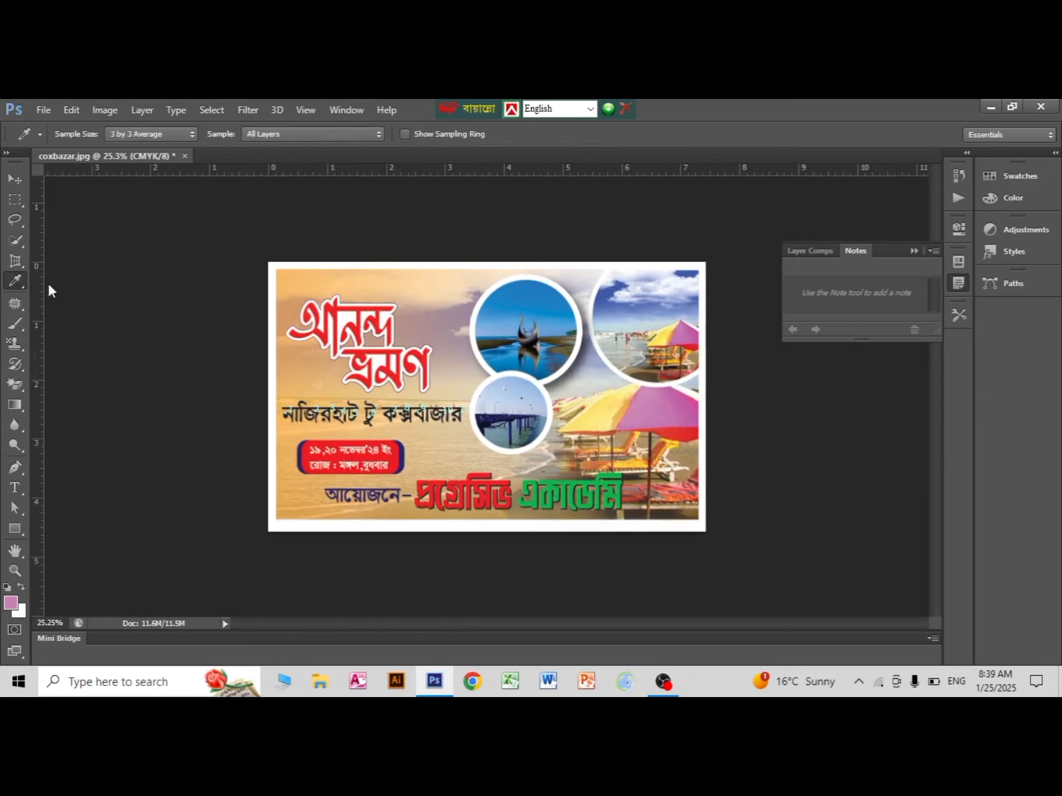
# Step: Open the images2 picture from the Photoshope Picture folder inside Don't Delete this Folder on New Volume (H:)
pyautogui.click(19, 303)
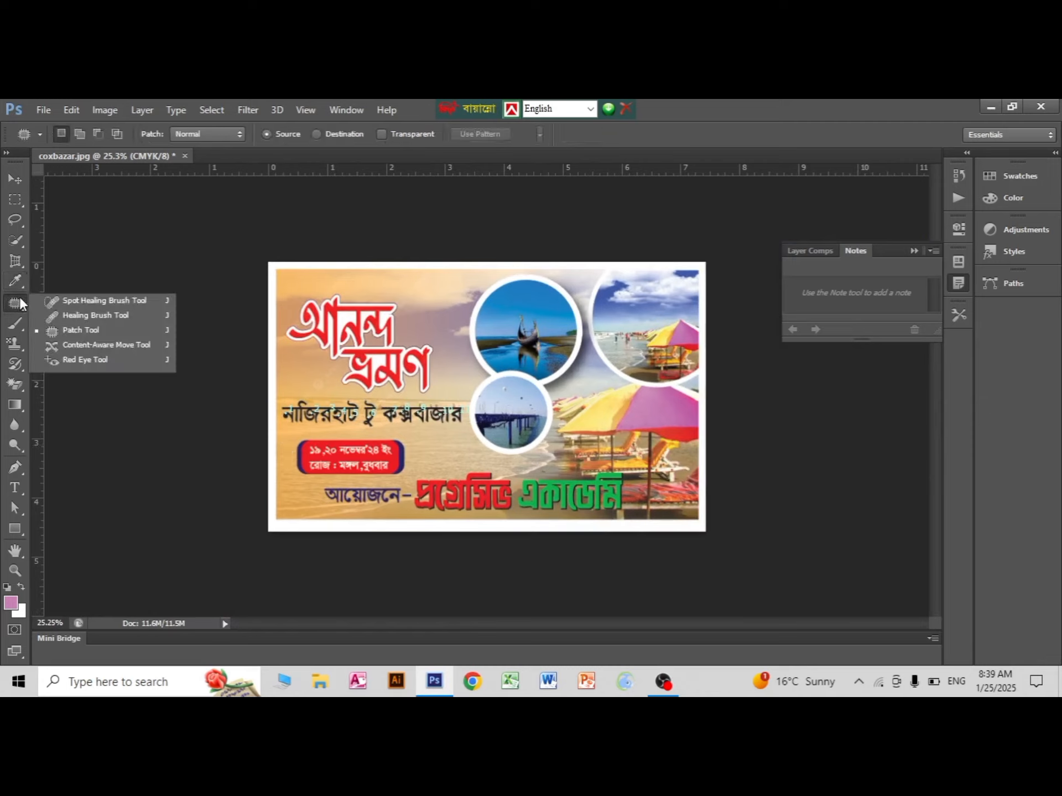
pyautogui.click(44, 110)
pyautogui.click(47, 142)
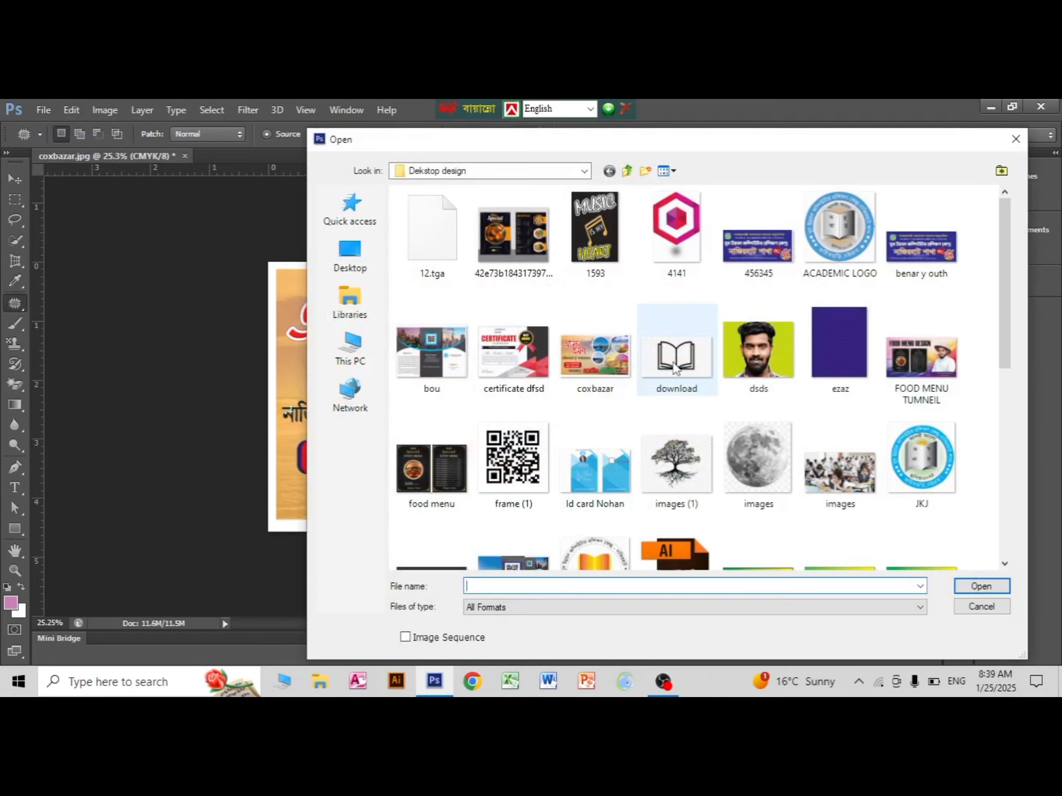
pyautogui.click(348, 269)
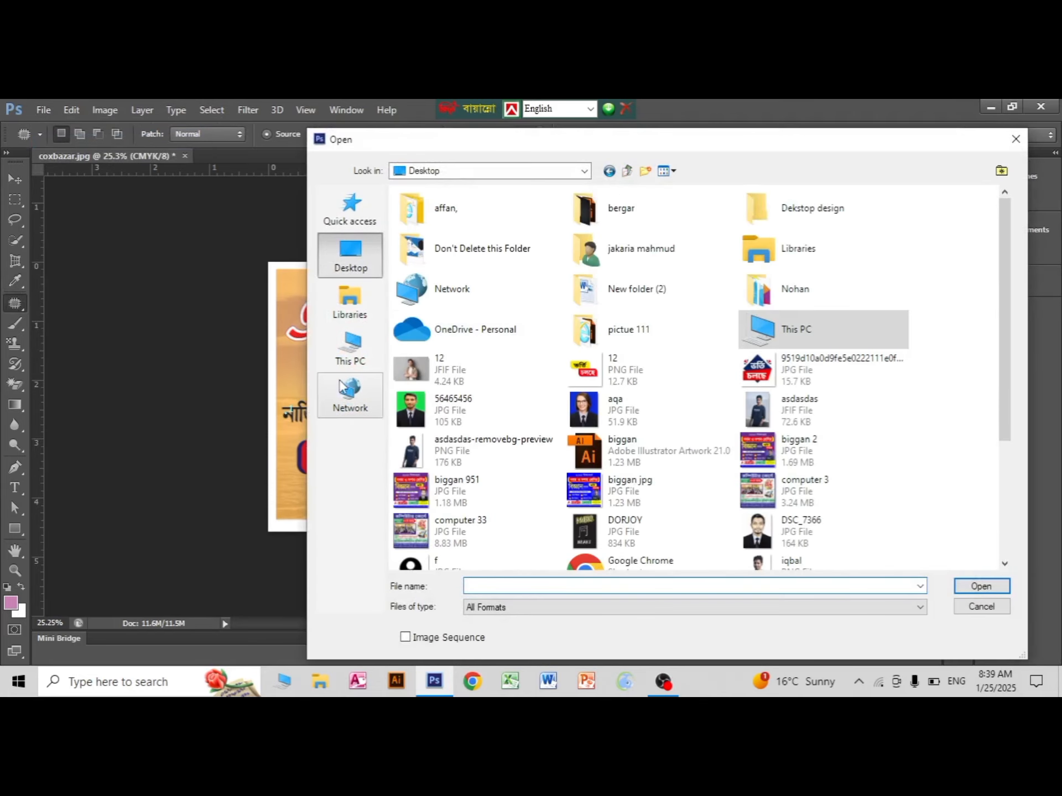
pyautogui.scroll(-3, 624, 407)
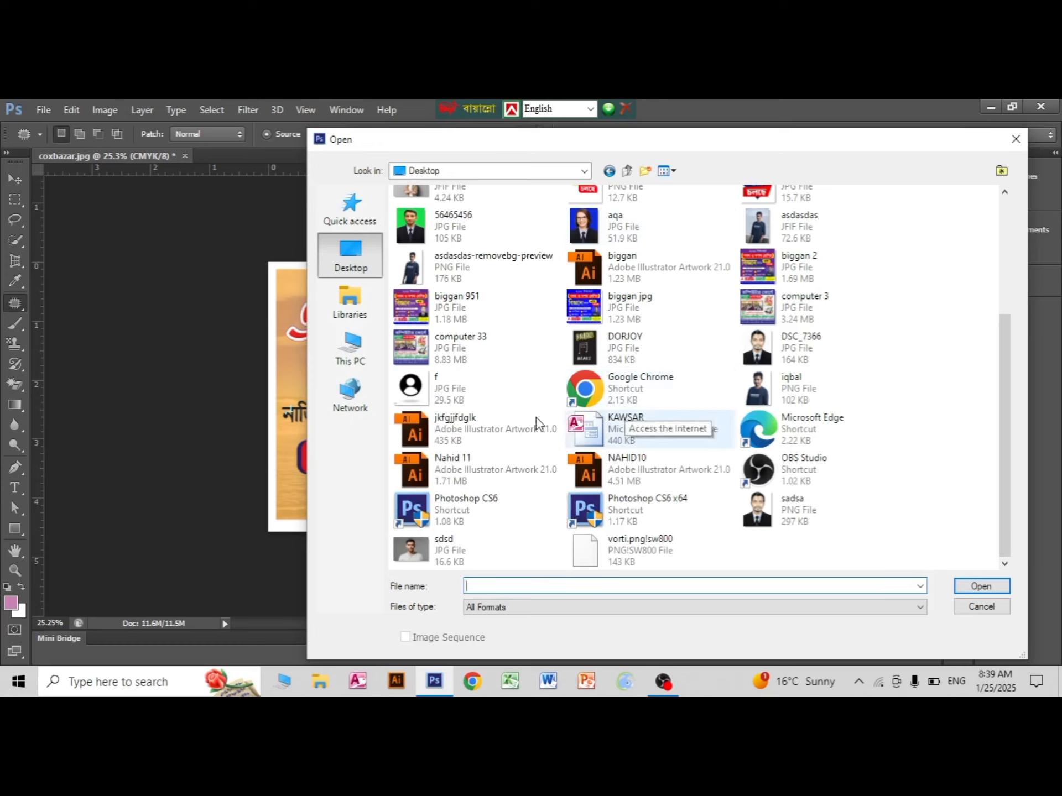
pyautogui.click(364, 357)
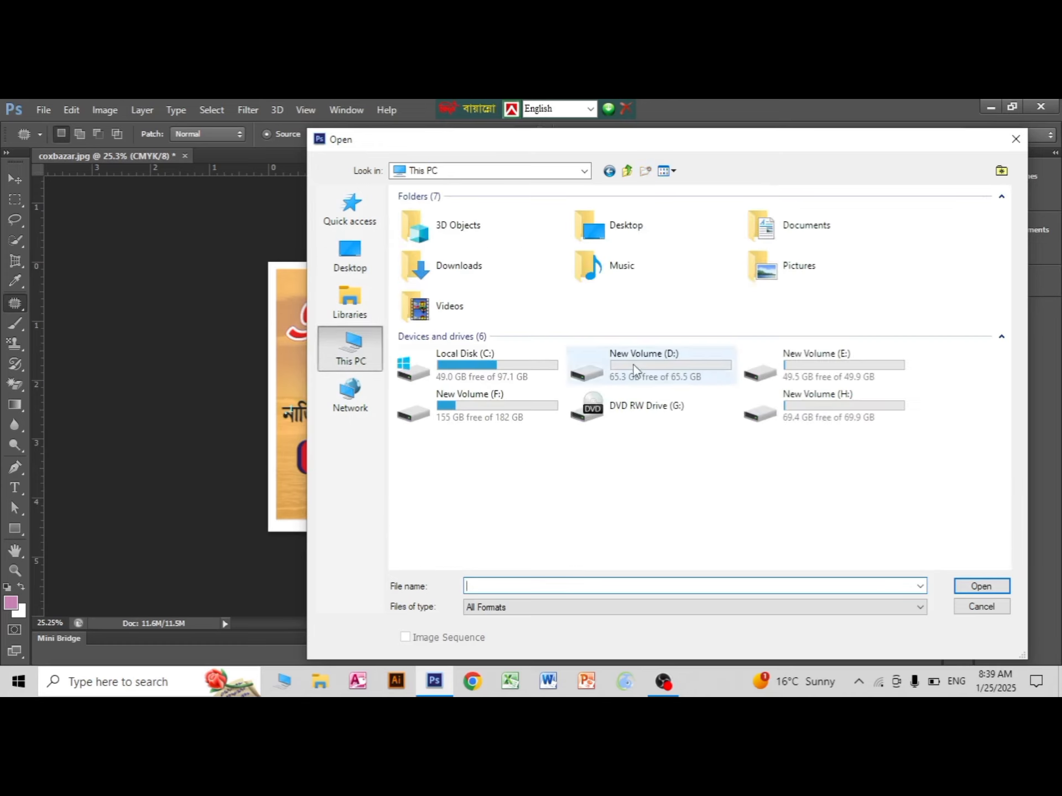
pyautogui.doubleClick(801, 410)
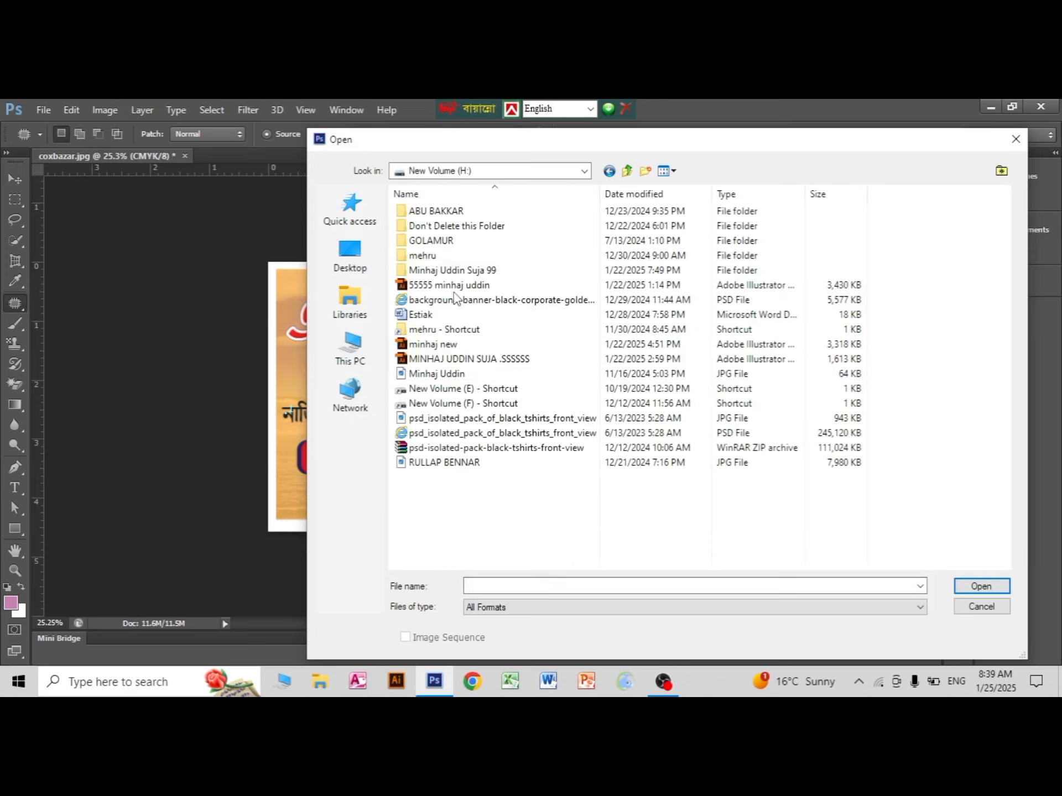
pyautogui.doubleClick(457, 227)
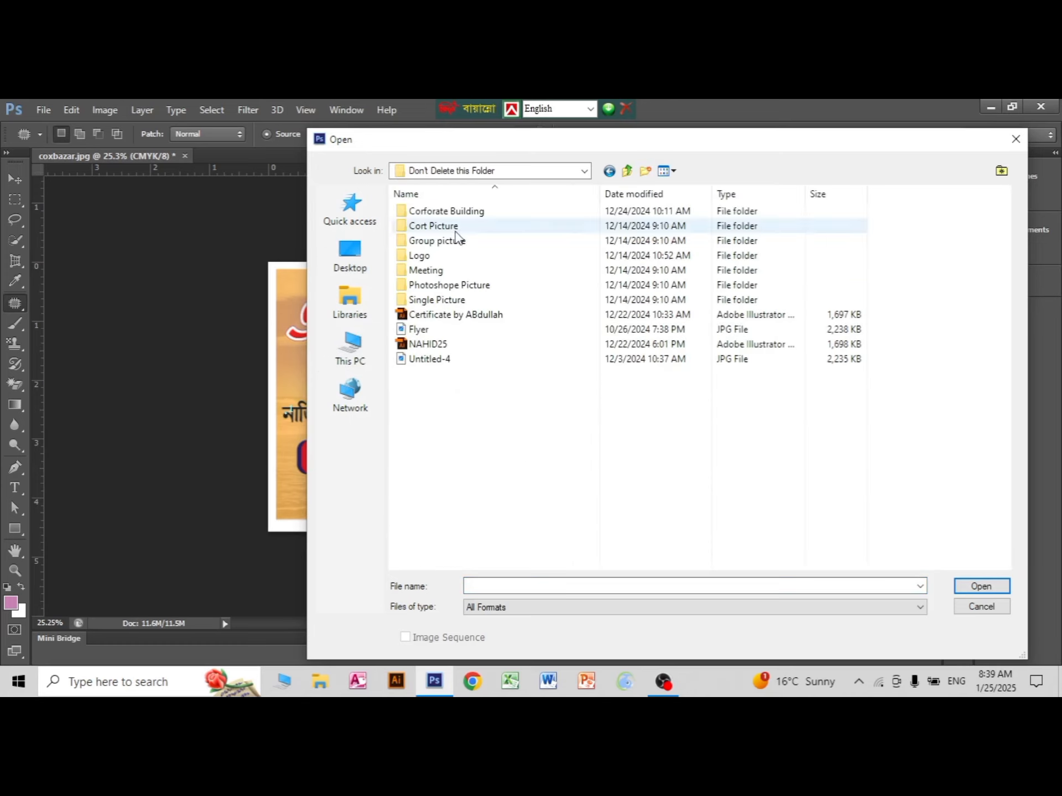
pyautogui.click(439, 286)
pyautogui.doubleClick(440, 285)
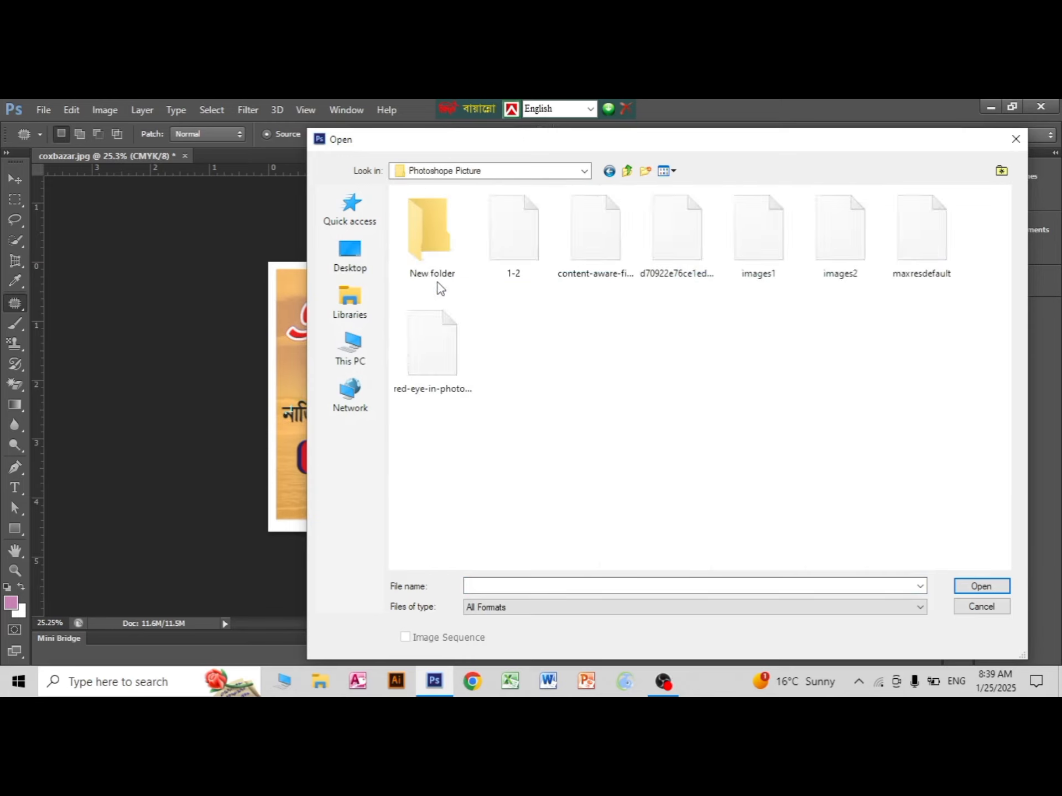
pyautogui.click(838, 256)
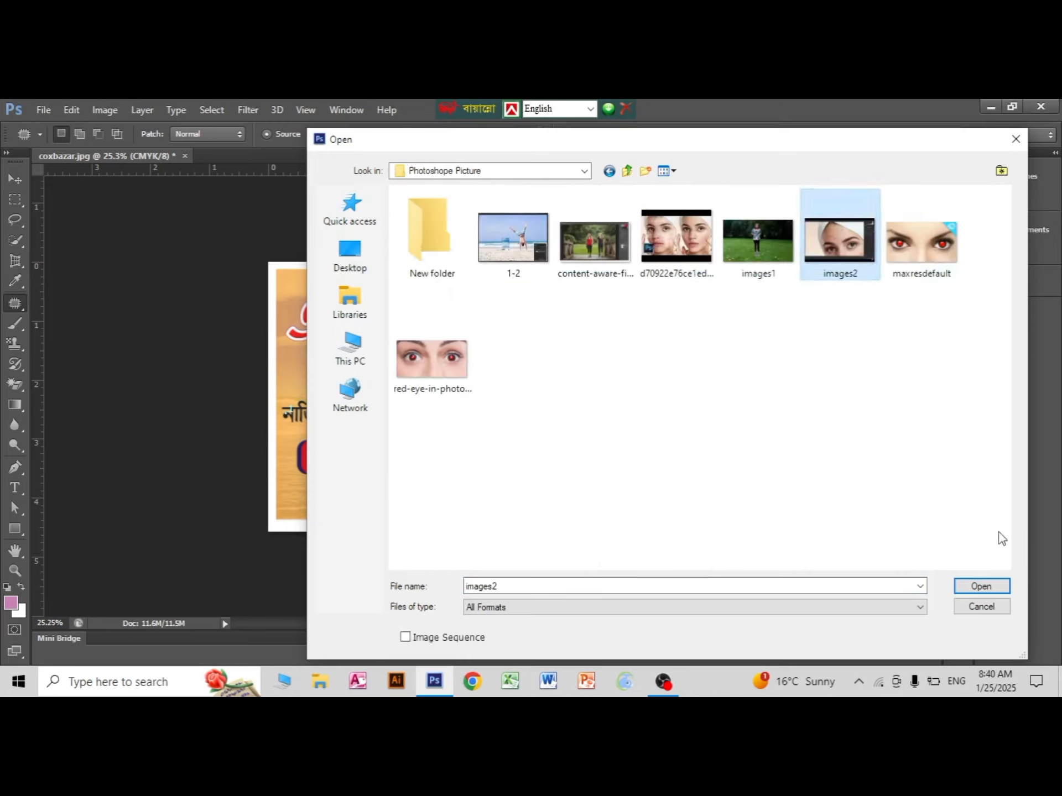
pyautogui.click(984, 590)
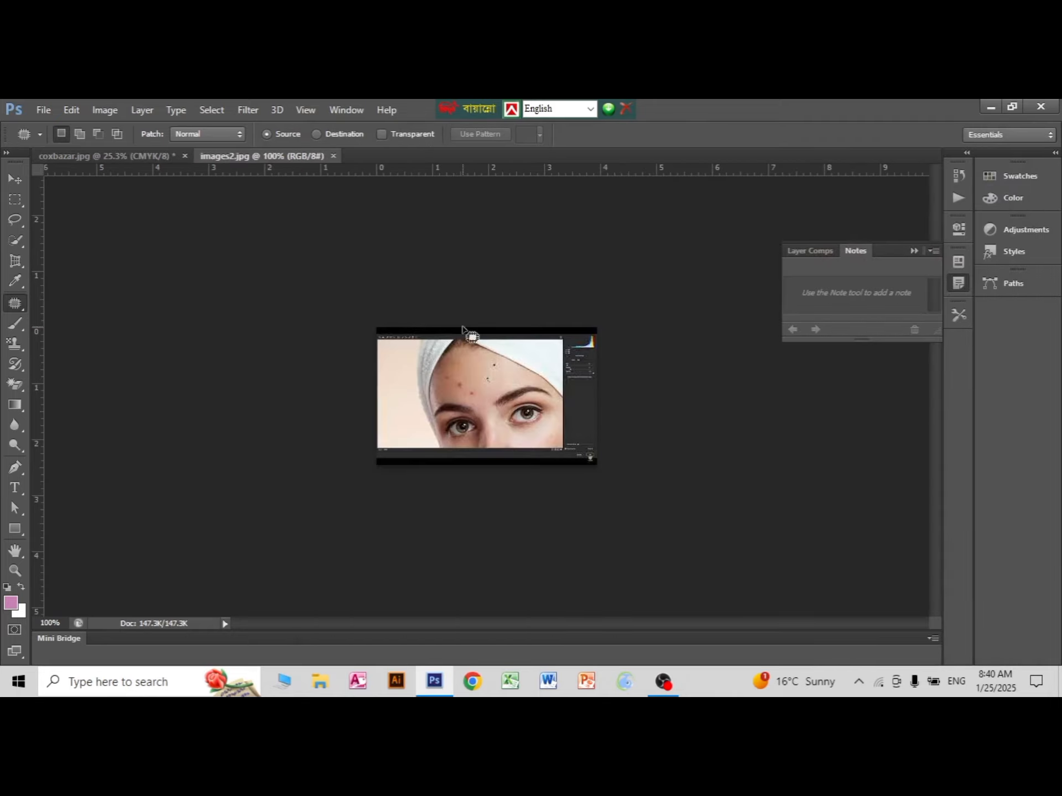
# Step: Heal the lower red spot and lower dark mole on the forehead with the Spot Healing Brush set to Proximity Match
pyautogui.scroll(3, 490, 390)
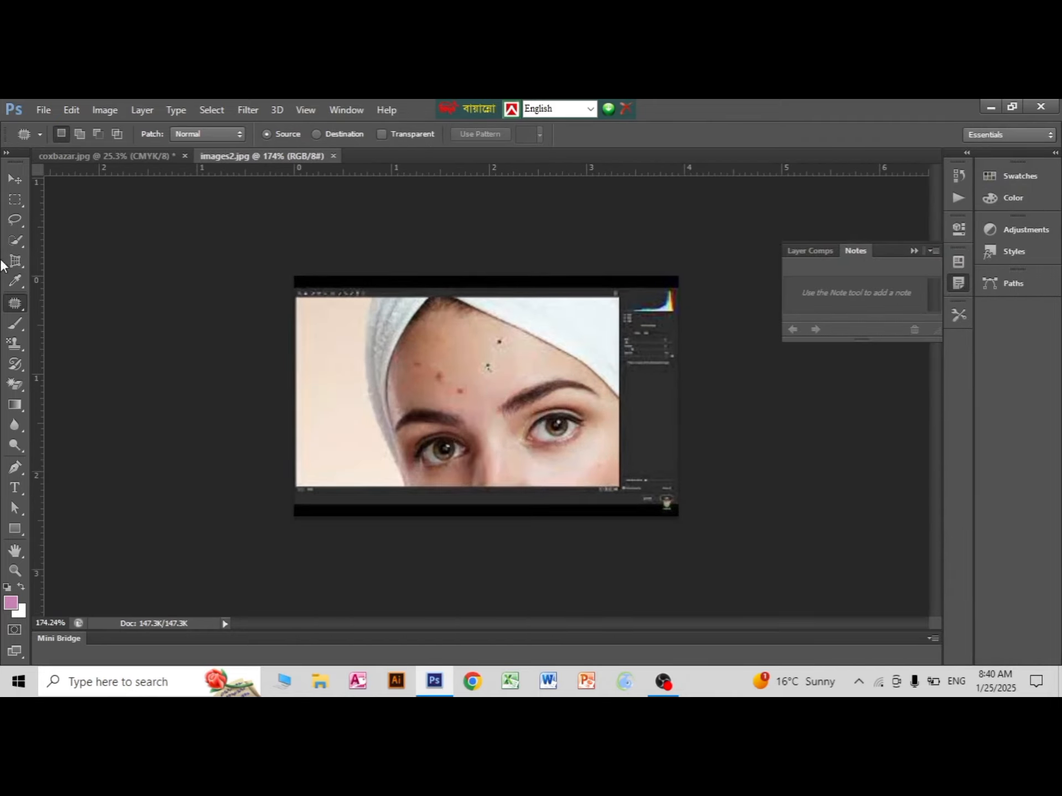
pyautogui.rightClick(11, 307)
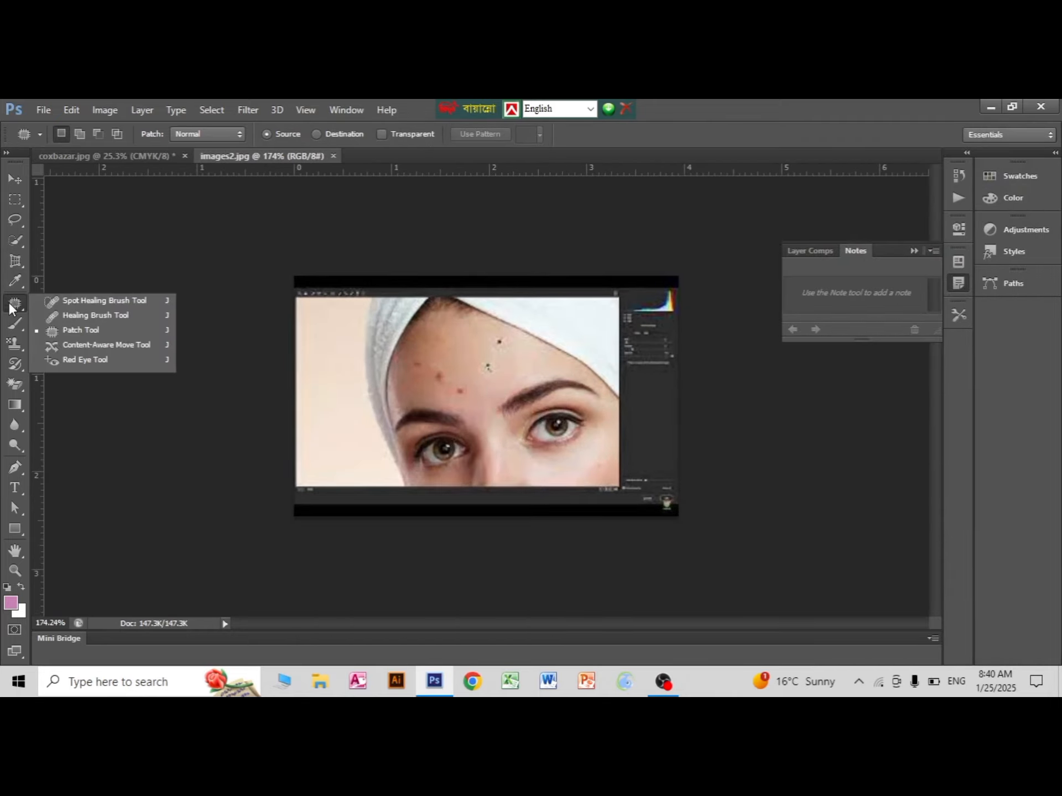
pyautogui.click(69, 301)
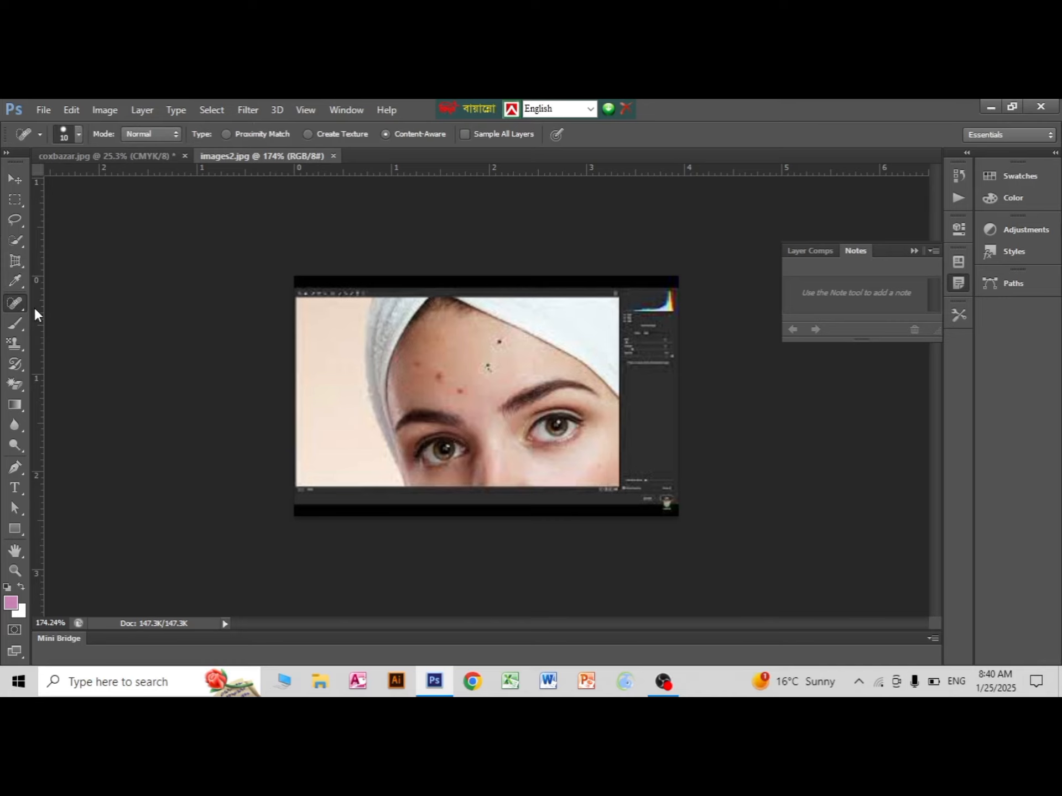
pyautogui.scroll(3, 408, 383)
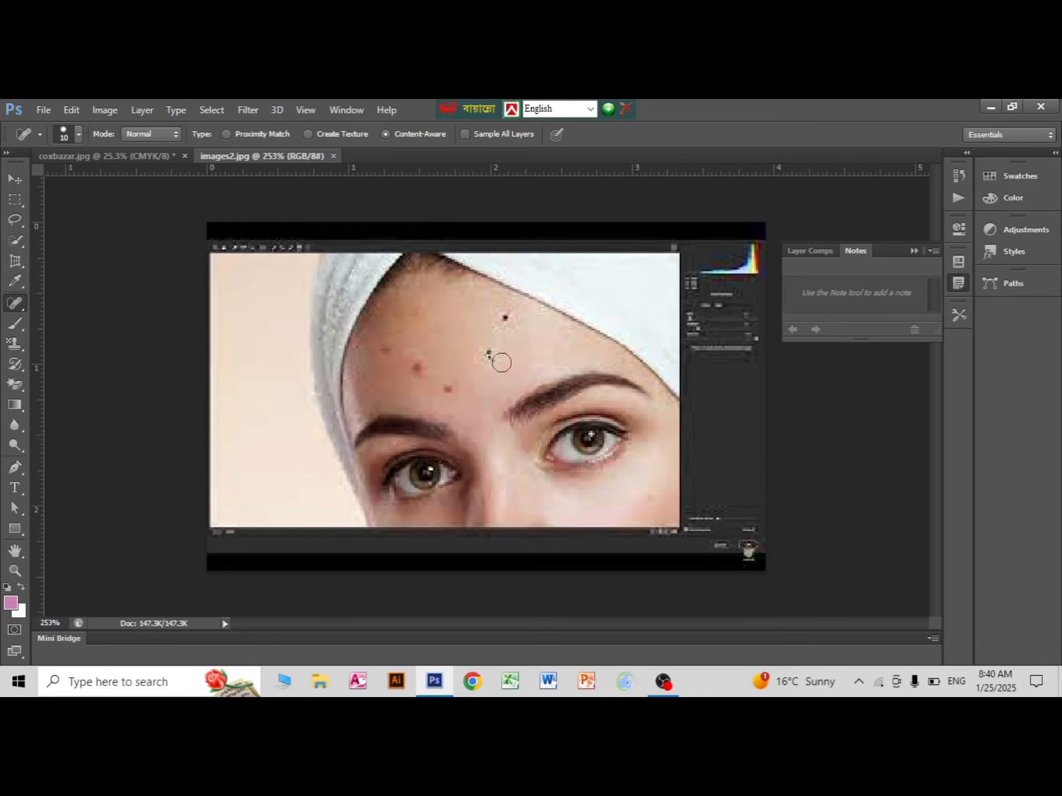
pyautogui.click(18, 305)
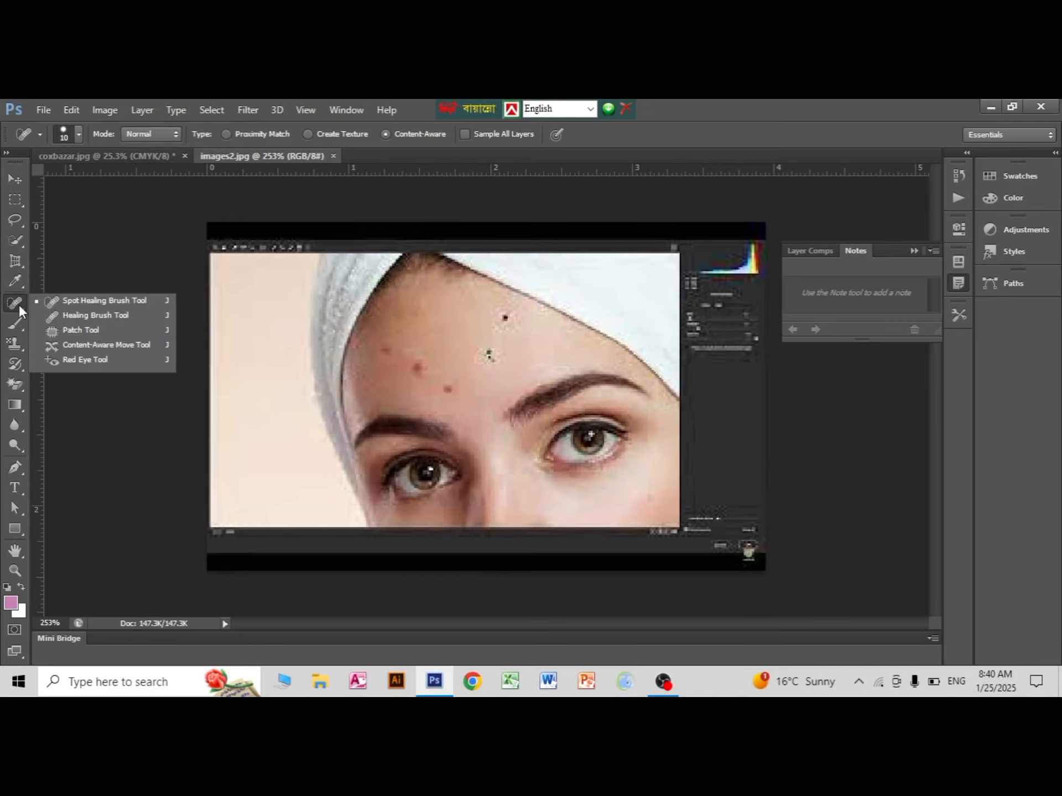
pyautogui.click(68, 299)
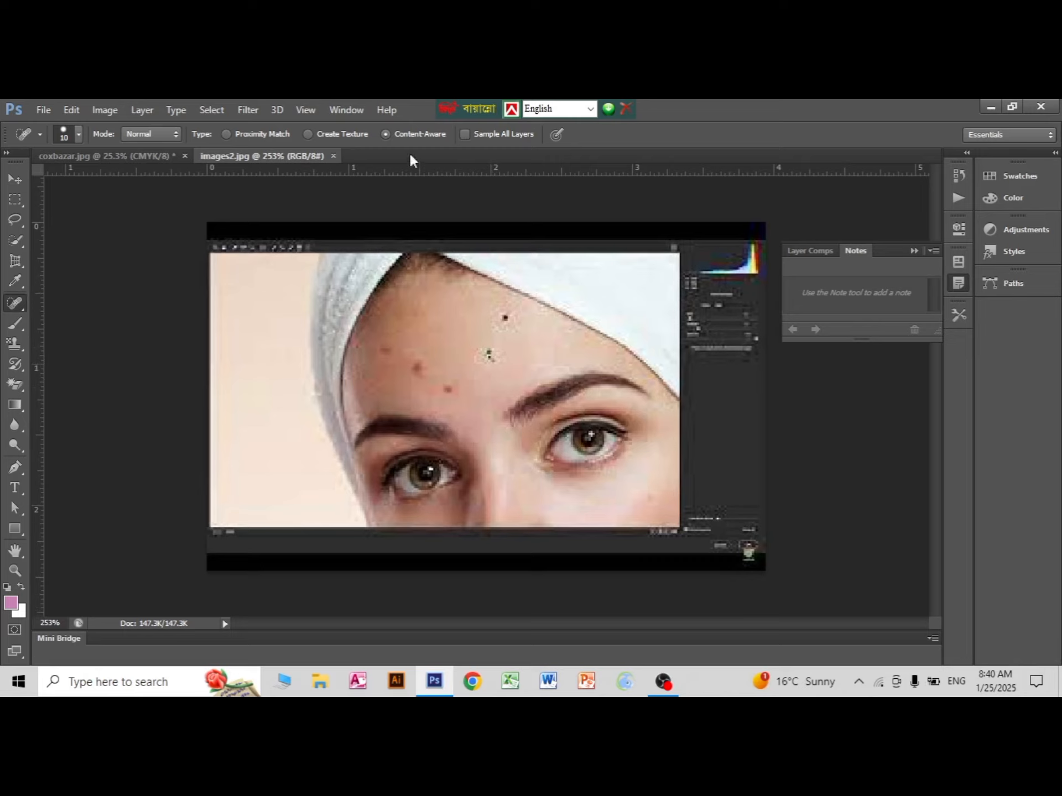
pyautogui.click(227, 133)
pyautogui.click(449, 388)
pyautogui.click(492, 358)
pyautogui.click(475, 360)
pyautogui.click(420, 368)
pyautogui.hotkey('ctrl', 'z')
# Step: Set the Spot Healing Brush size to 15 px and heal the large red spot on the forehead
pyautogui.click(78, 135)
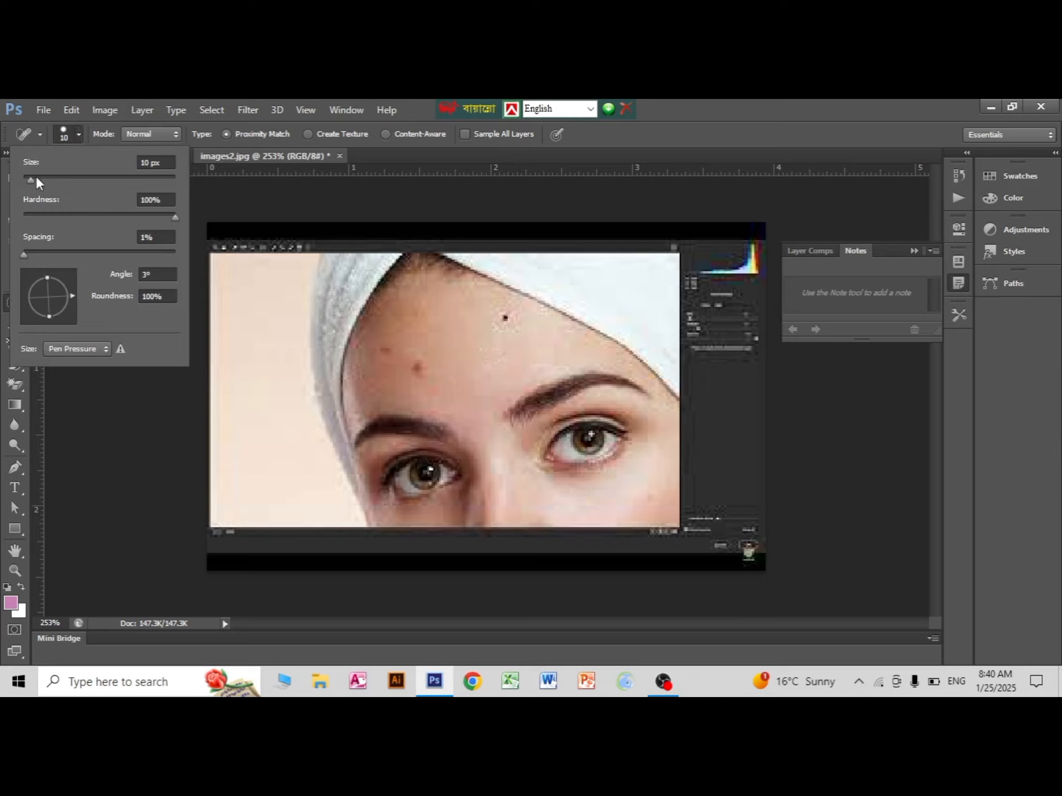
pyautogui.moveTo(31, 177); pyautogui.dragTo(39, 177)
pyautogui.click(675, 109)
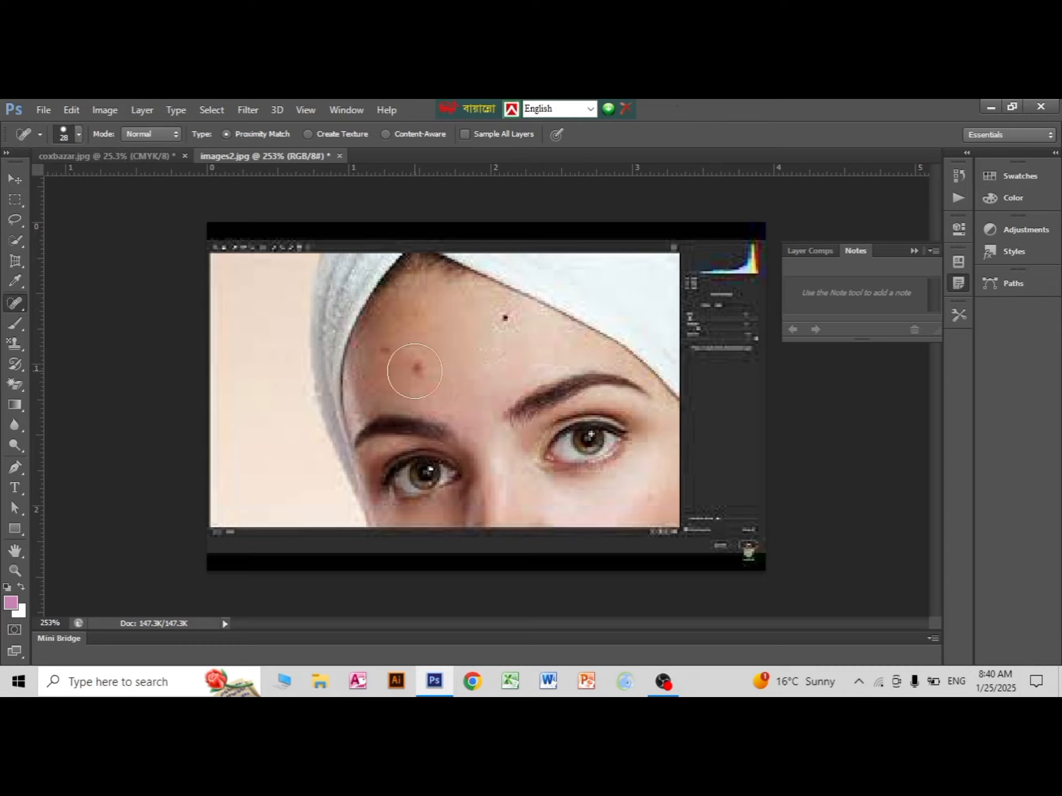
pyautogui.press('[')
pyautogui.press('[')
pyautogui.press(']')
pyautogui.press('[')
pyautogui.click(416, 367)
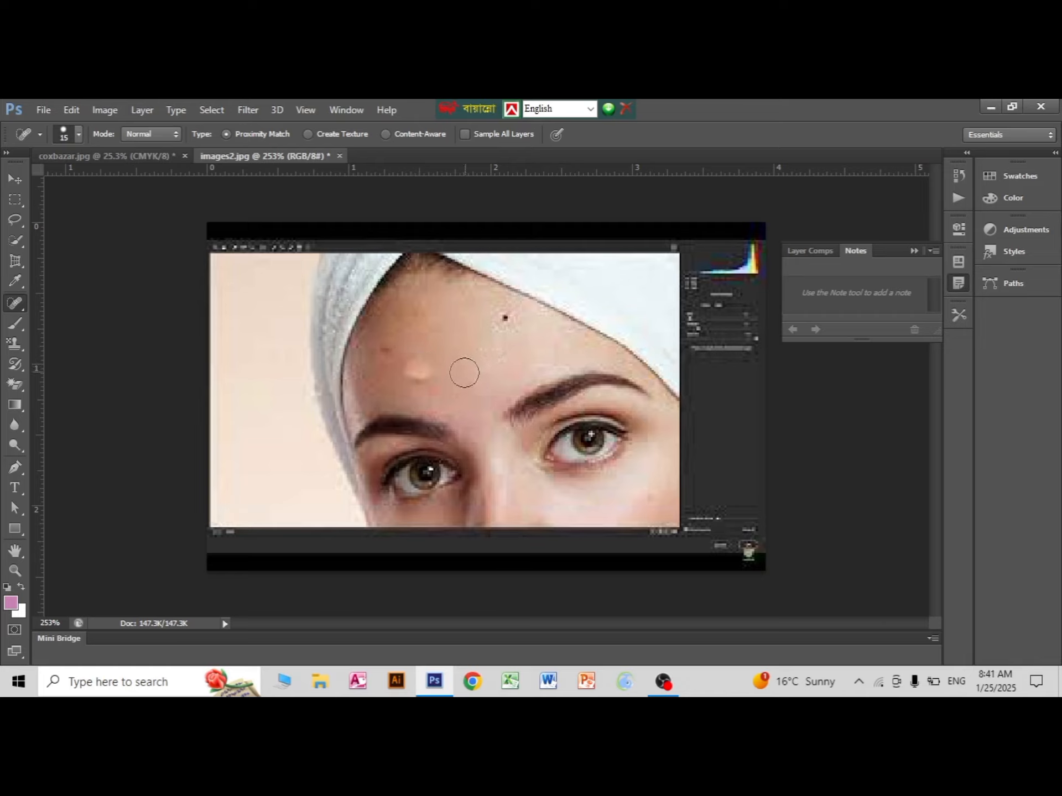
pyautogui.click(420, 371)
# Step: Heal the upper mole and leftmost red spot, then retouch the large spot's area using the Content-Aware type
pyautogui.click(507, 319)
pyautogui.click(386, 351)
pyautogui.click(422, 365)
pyautogui.click(393, 134)
pyautogui.click(422, 370)
# Step: Undo all the spot healing on the forehead and switch to the Healing Brush tool
pyautogui.rightClick(20, 304)
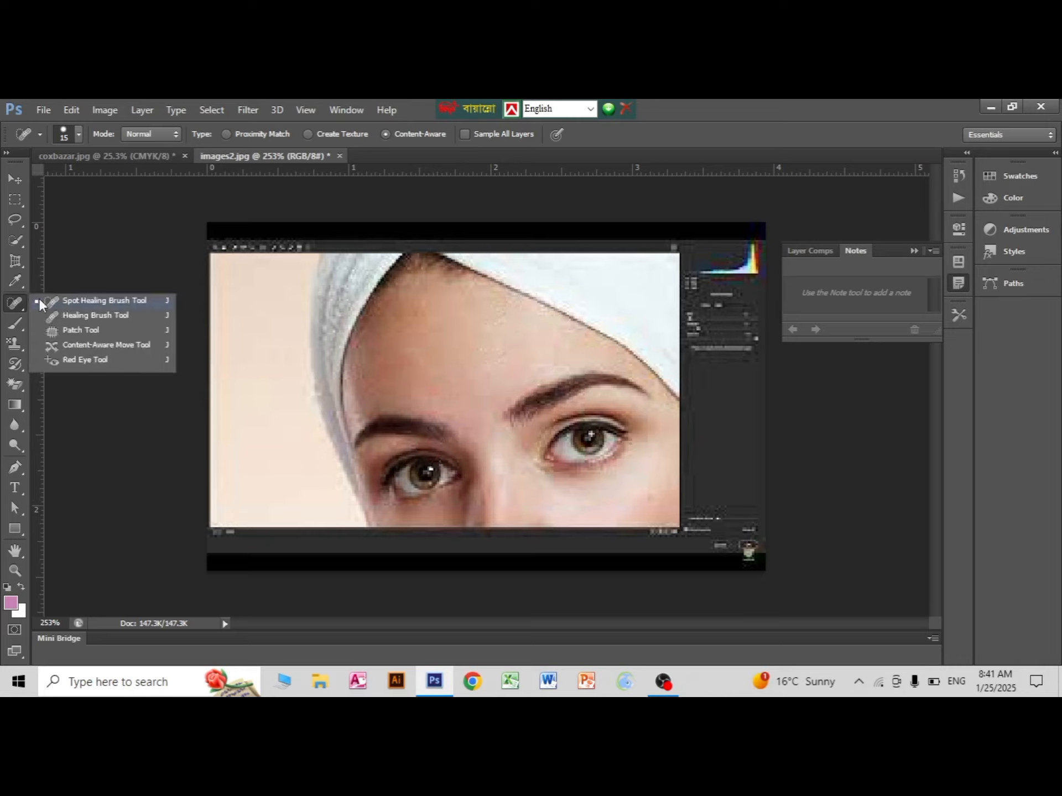
pyautogui.click(68, 318)
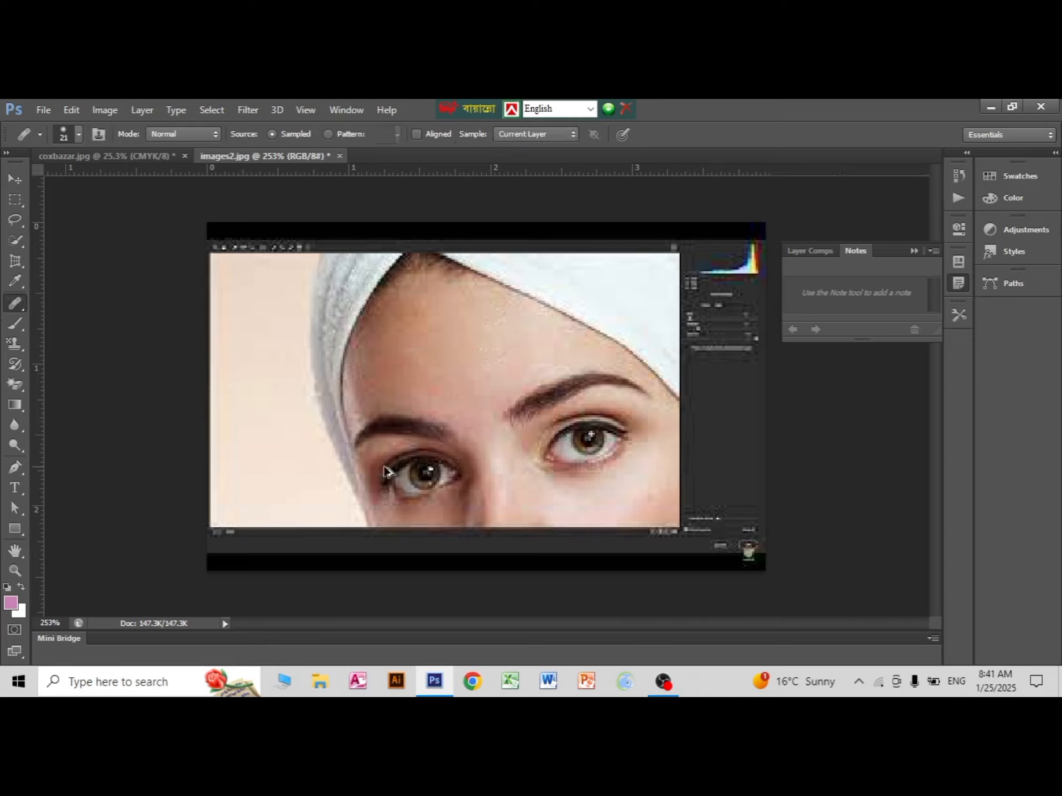
pyautogui.hotkey('ctrl', 'alt', 'z')
pyautogui.hotkey('ctrl', 'alt', 'z')
pyautogui.hotkey('ctrl', 'alt', 'z')
pyautogui.hotkey('ctrl', 'alt', 'z')
pyautogui.rightClick(22, 303)
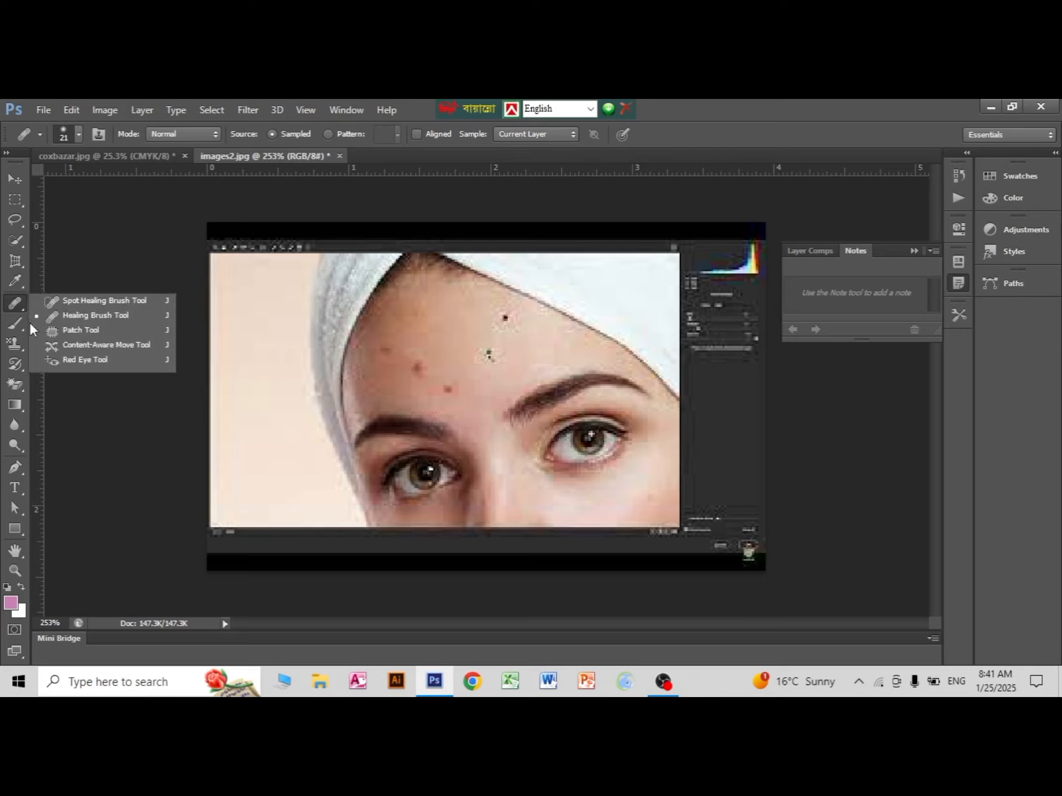
pyautogui.click(59, 312)
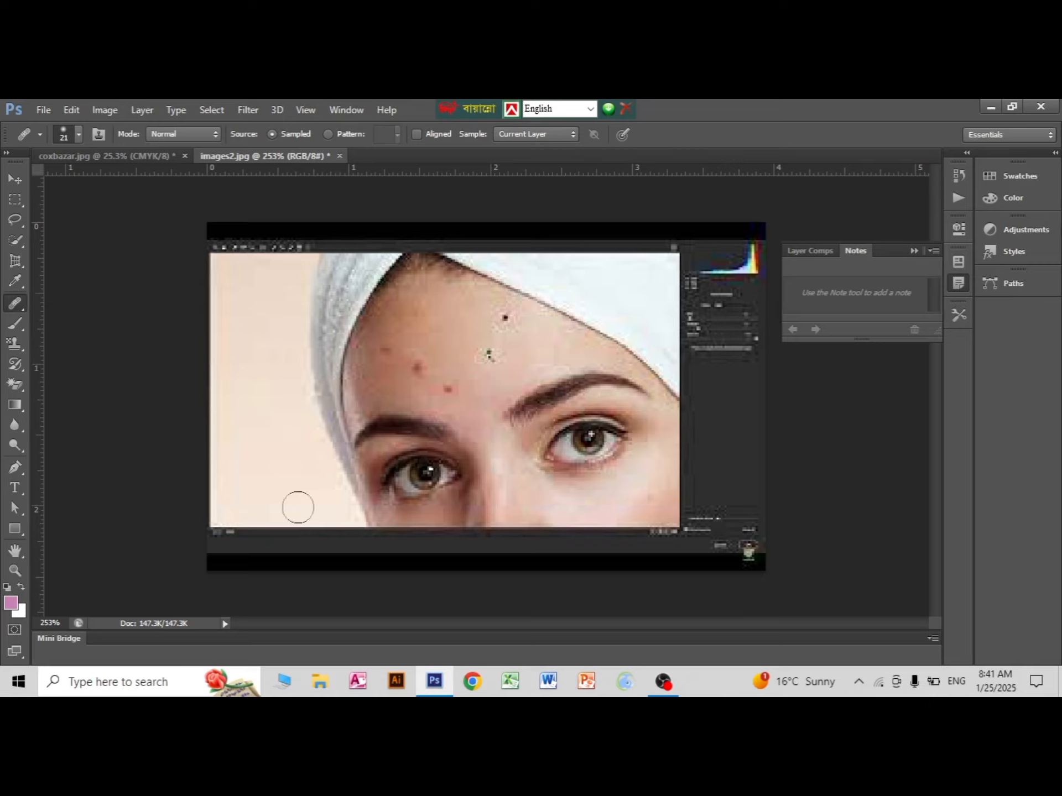
# Step: Try to heal the large red forehead spot with the Healing Brush without defining a source point
pyautogui.click(421, 367)
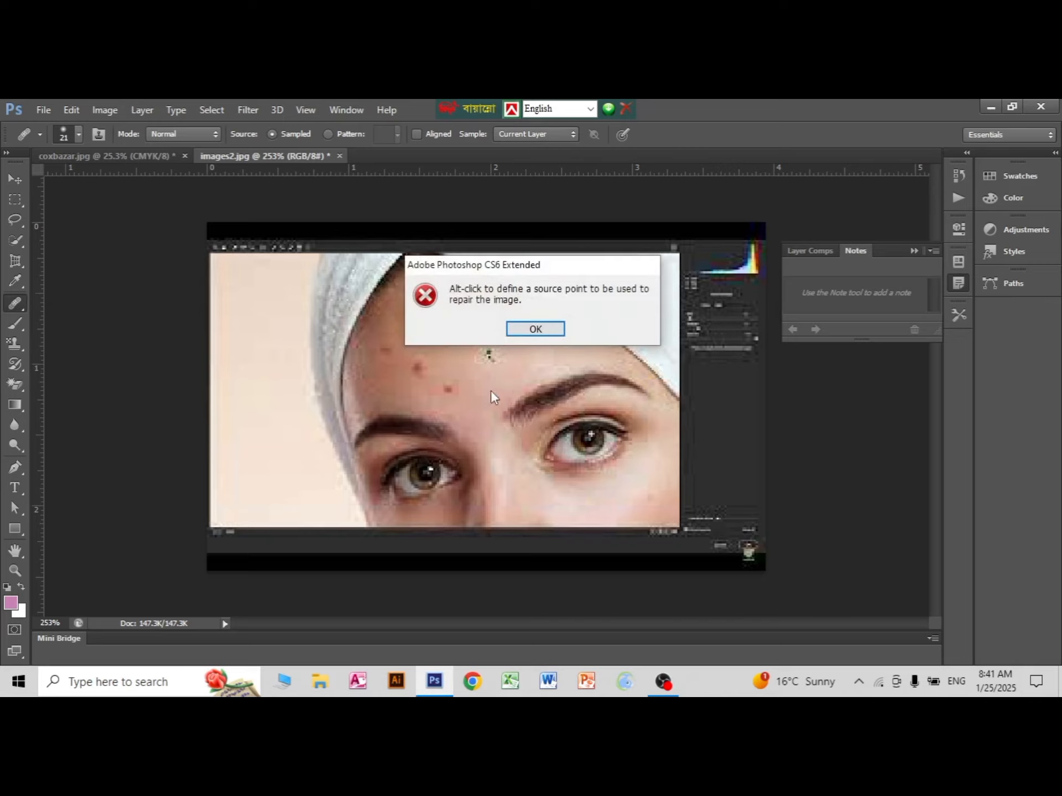
pyautogui.click(534, 330)
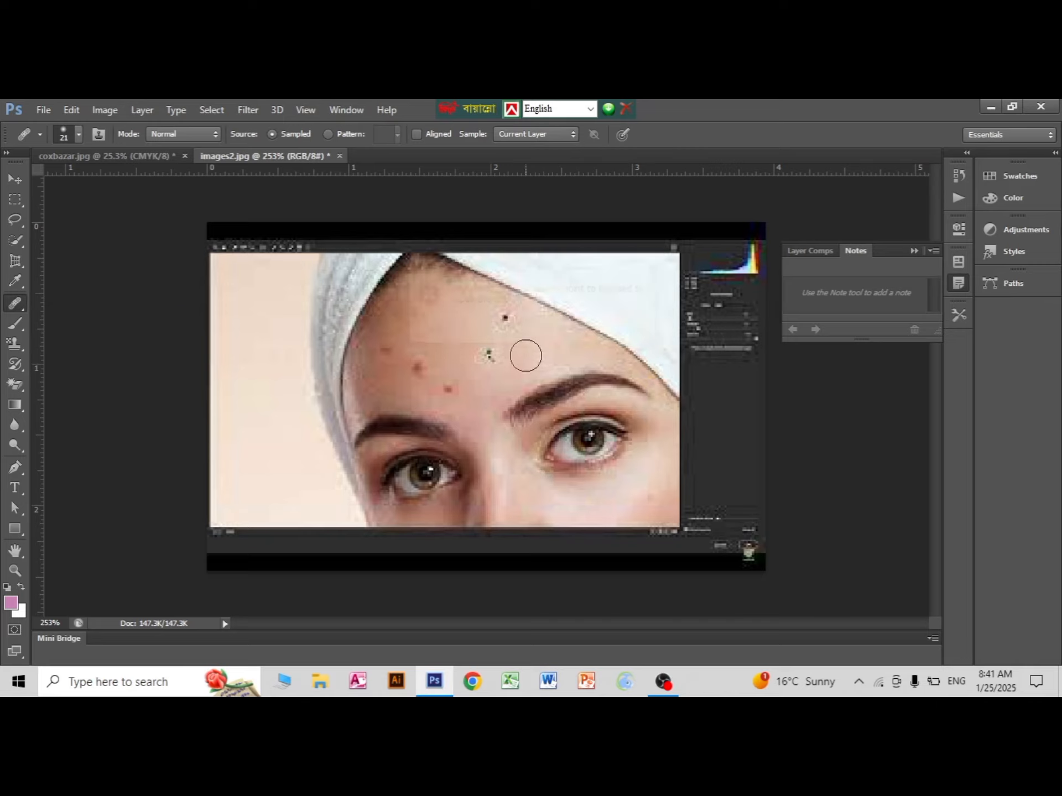
pyautogui.click(419, 370)
pyautogui.click(510, 329)
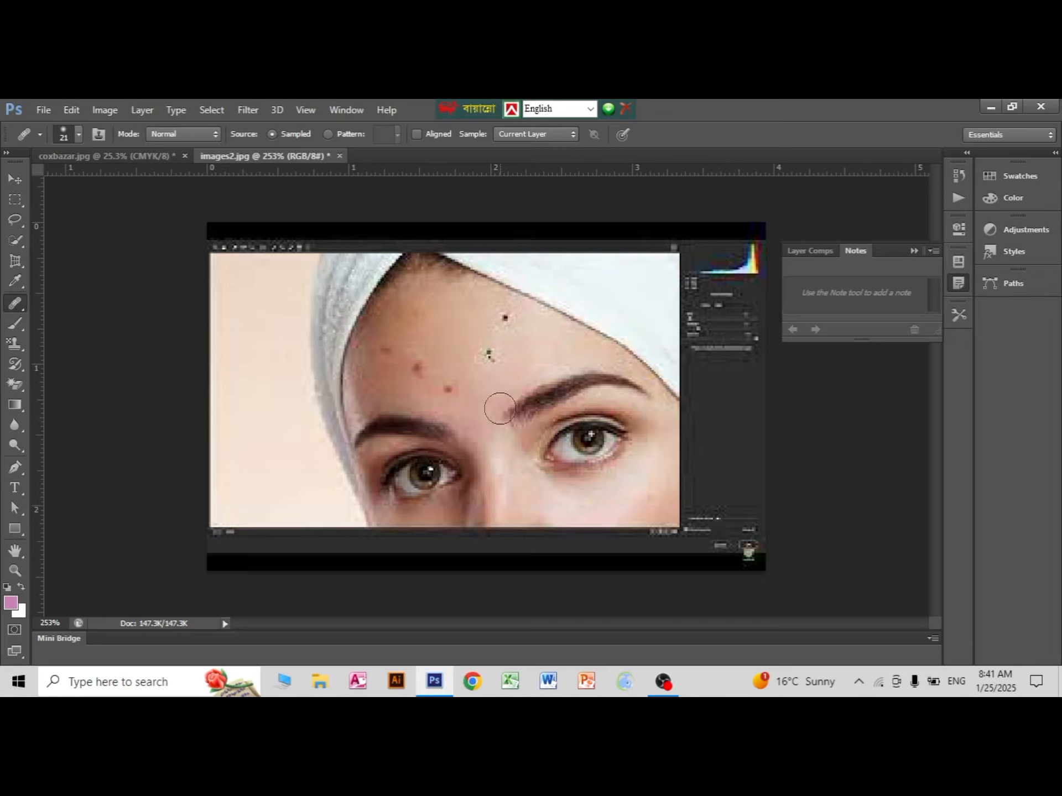
pyautogui.click(421, 369)
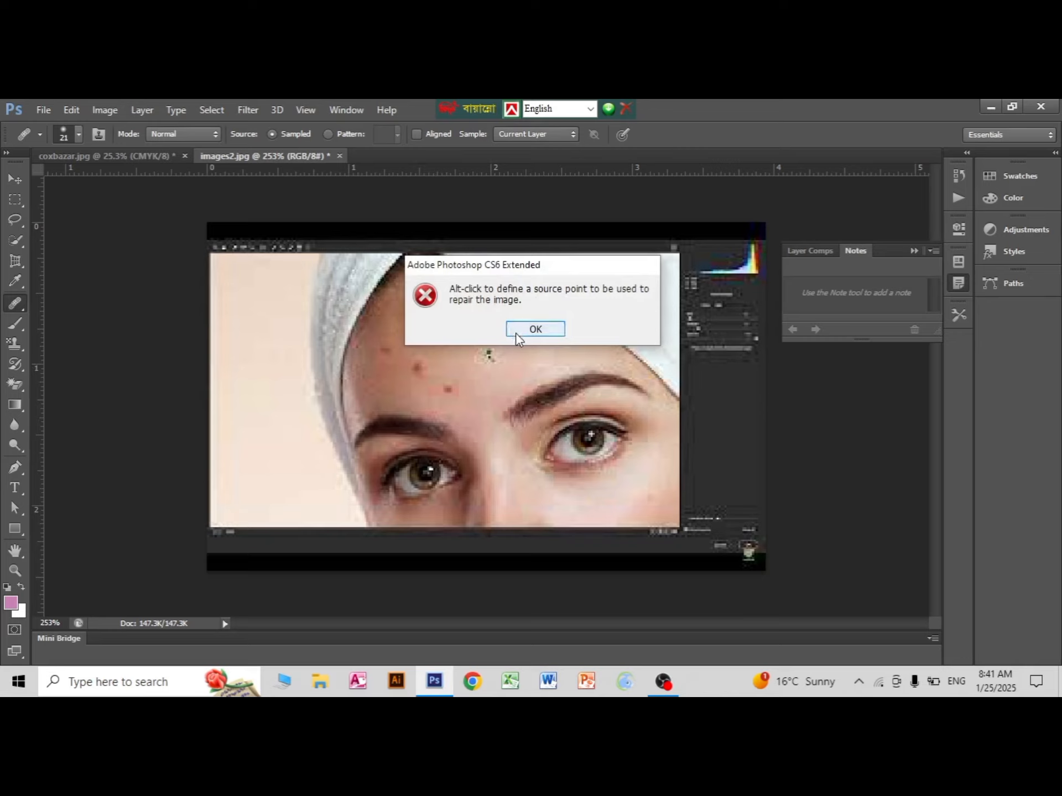
pyautogui.click(534, 329)
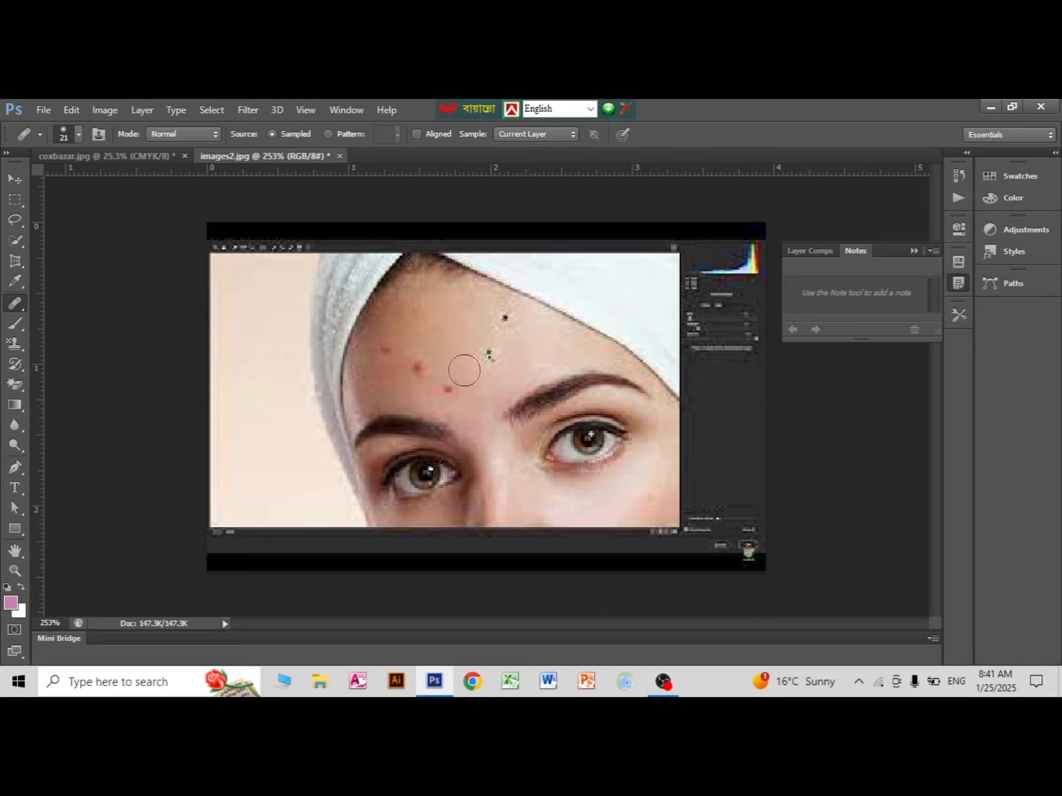
# Step: Reduce the Healing Brush to 15 px, sample clean forehead skin and heal the lower red spot and both dark moles
pyautogui.press('[')
pyautogui.press('[')
pyautogui.click(446, 391)
pyautogui.click(485, 362)
pyautogui.click(497, 317)
pyautogui.keyDown('alt'); pyautogui.click(452, 354); pyautogui.keyUp('alt')
pyautogui.click(503, 322)
pyautogui.click(504, 321)
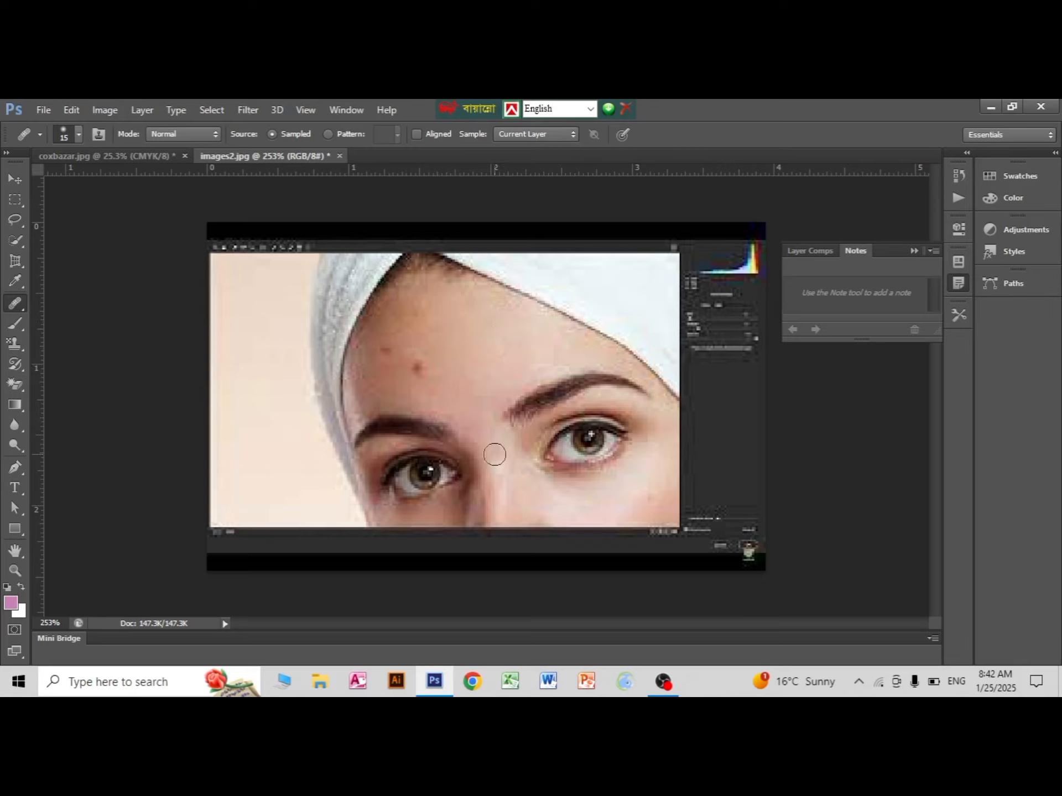
# Step: Outline the large red forehead spot with the Patch tool and replace it with clean skin from the middle of the forehead
pyautogui.rightClick(17, 302)
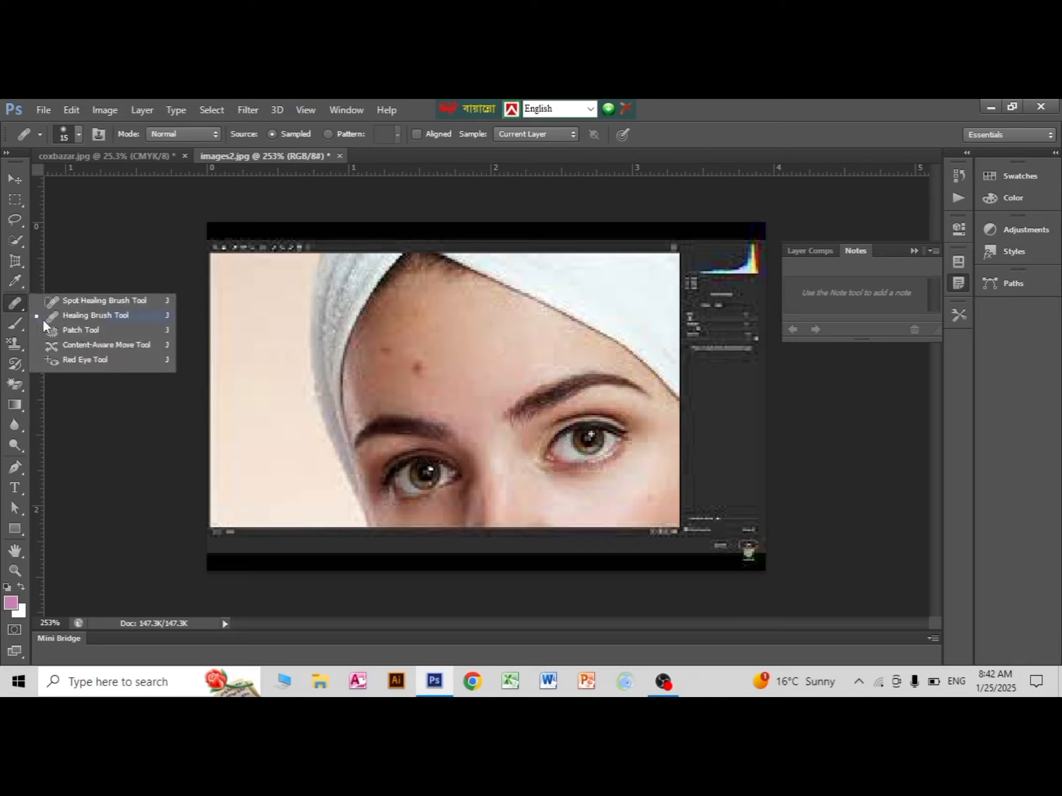
pyautogui.click(65, 330)
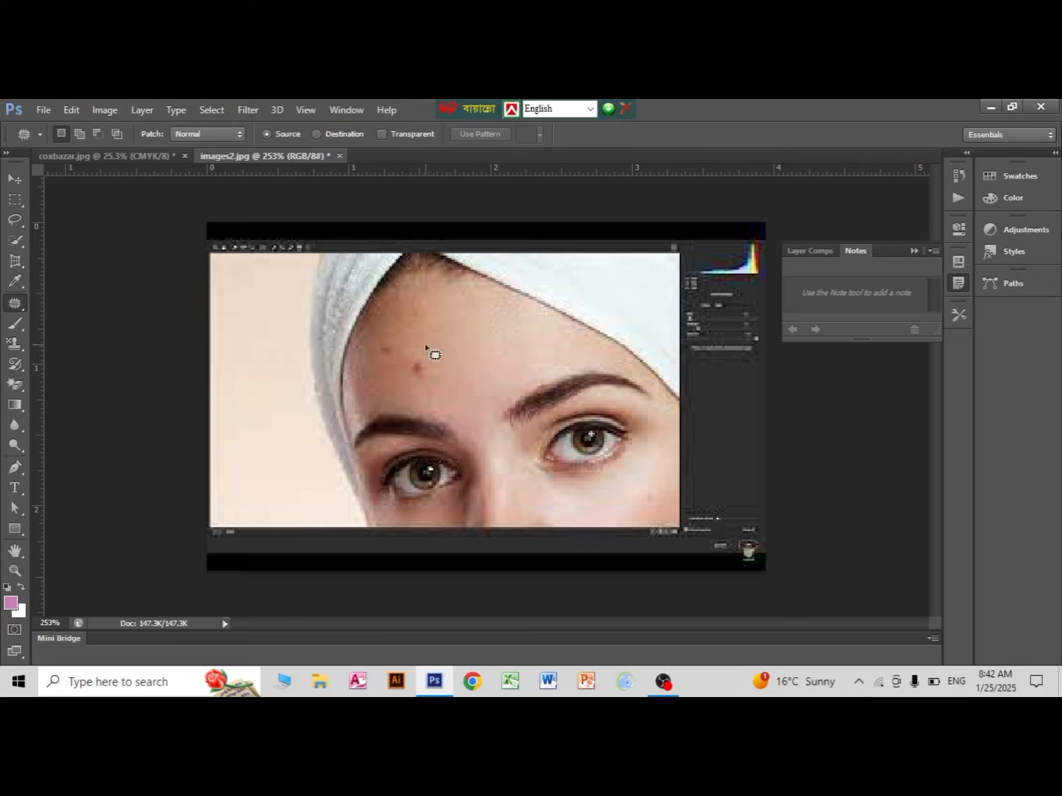
pyautogui.moveTo(424, 346)
pyautogui.mouseDown()
pyautogui.moveTo(403, 373)
pyautogui.moveTo(419, 385)
pyautogui.moveTo(443, 376)
pyautogui.moveTo(422, 346)
pyautogui.moveTo(454, 392)
pyautogui.moveTo(475, 387)
pyautogui.moveTo(493, 350)
pyautogui.mouseUp()
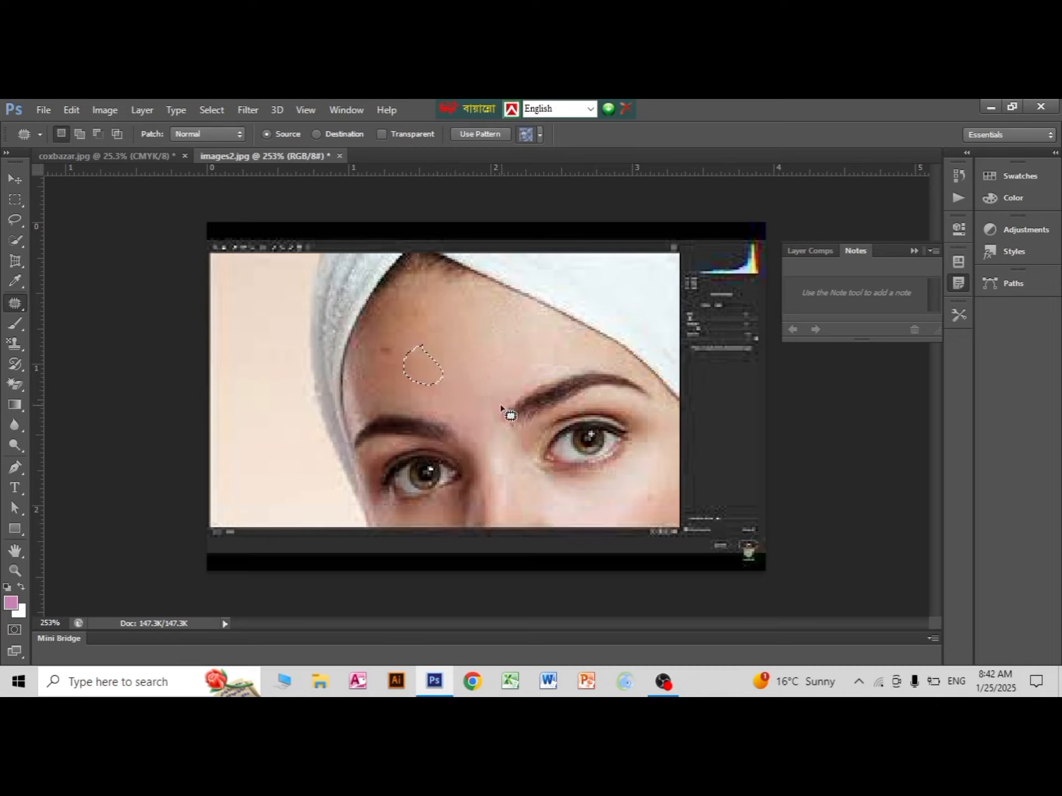